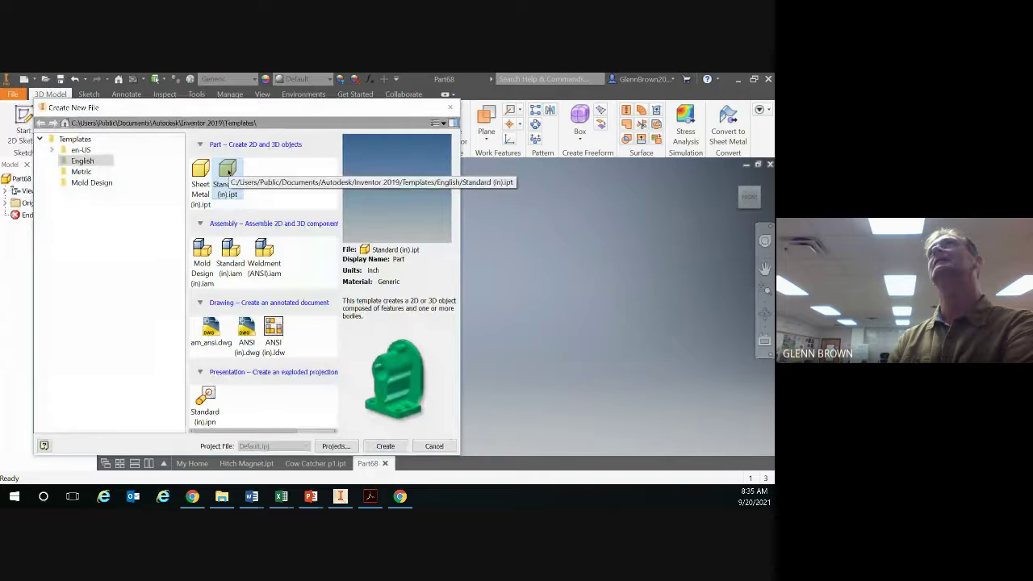
Create a part from the English Standard (in).ipt template, accept the style conflict notice and start a 2D sketch
{"action": "double_click", "coordinate": [228, 171]}
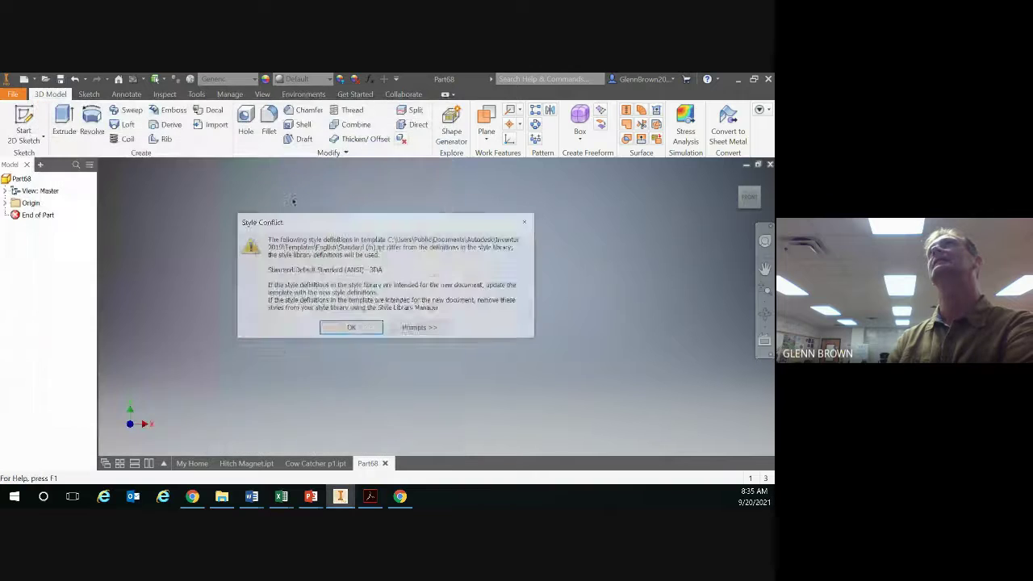
{"action": "left_click", "coordinate": [355, 330]}
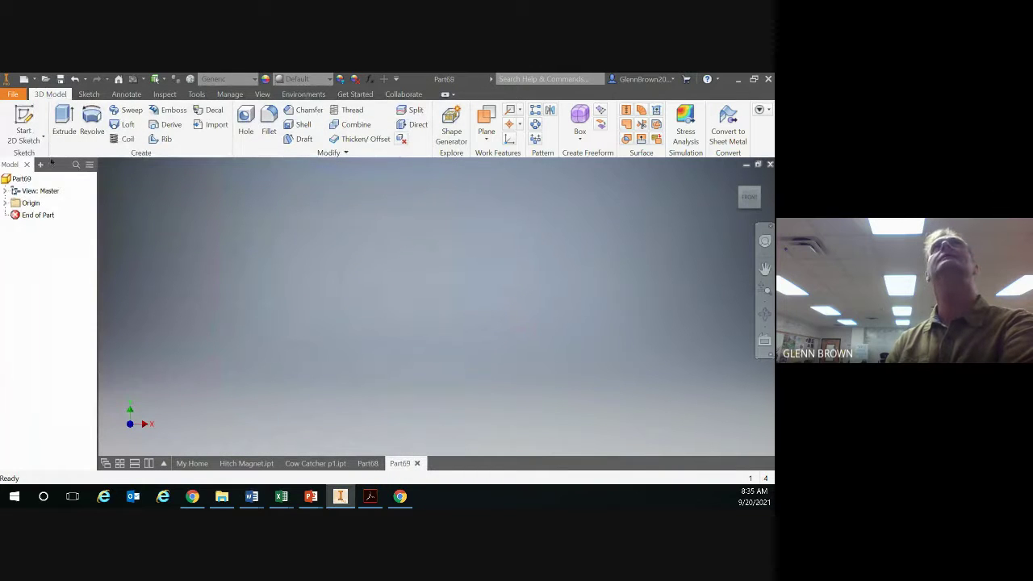
{"action": "left_click", "coordinate": [27, 117]}
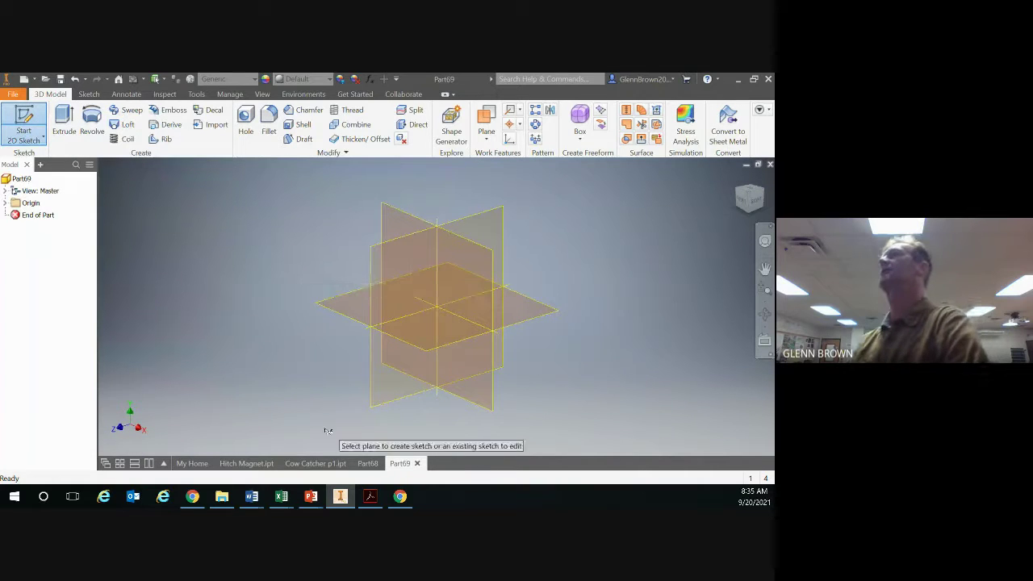
Switch to Mini Train Plans.pdf in Acrobat and examine where part 9 attaches in the exploded train view on page 1
{"action": "left_click", "coordinate": [370, 496]}
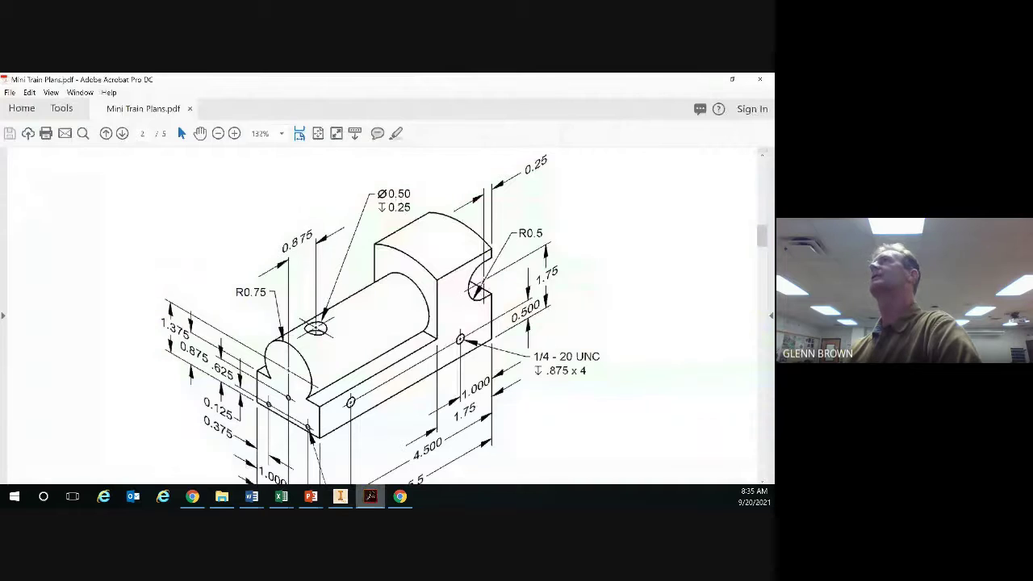
{"action": "scroll", "coordinate": [650, 250], "scroll_direction": "up", "scroll_amount": 2}
{"action": "scroll", "coordinate": [649, 249], "scroll_direction": "up", "scroll_amount": 6}
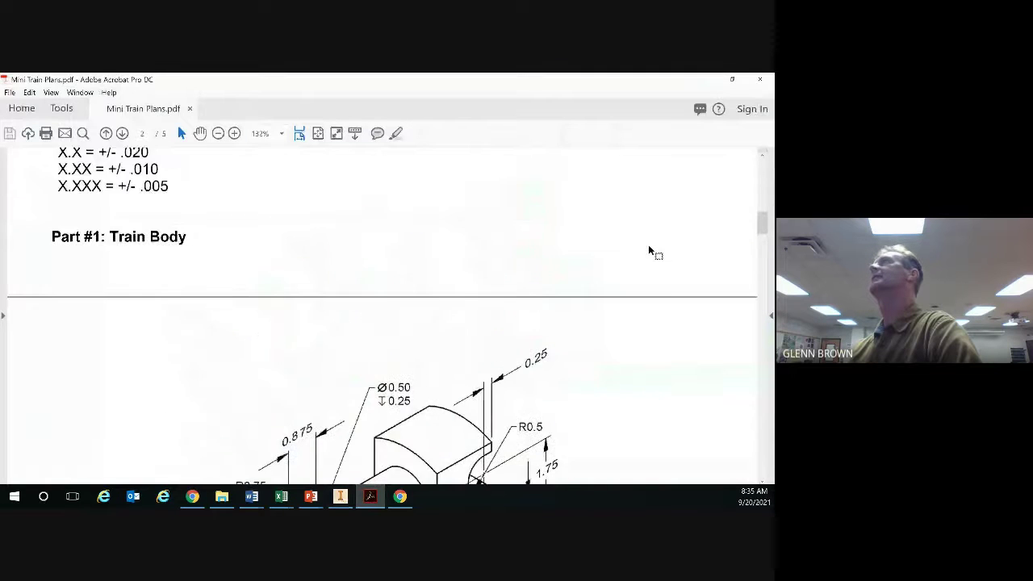
{"action": "scroll", "coordinate": [649, 242], "scroll_direction": "up", "scroll_amount": 3}
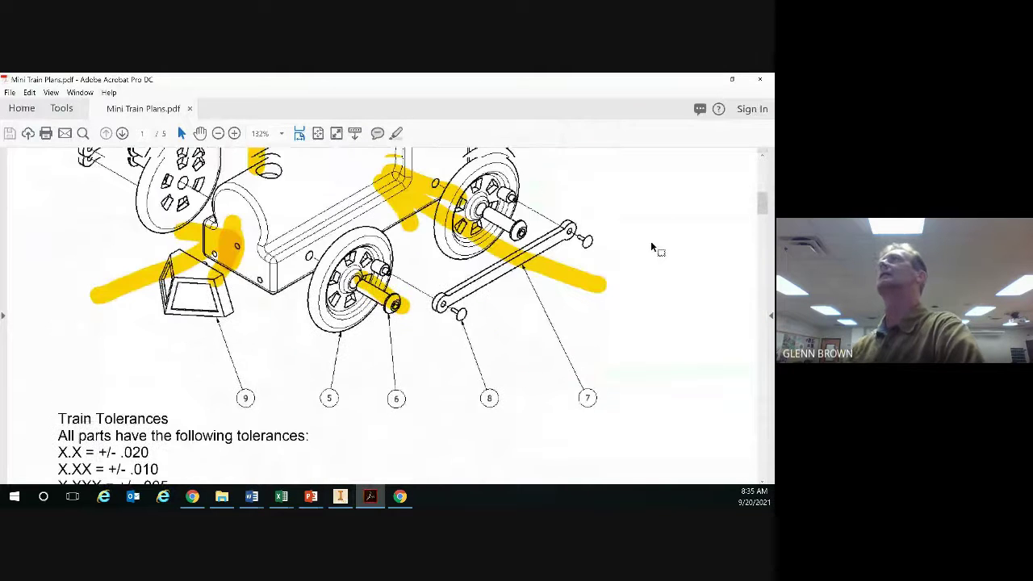
{"action": "scroll", "coordinate": [651, 240], "scroll_direction": "up", "scroll_amount": 1}
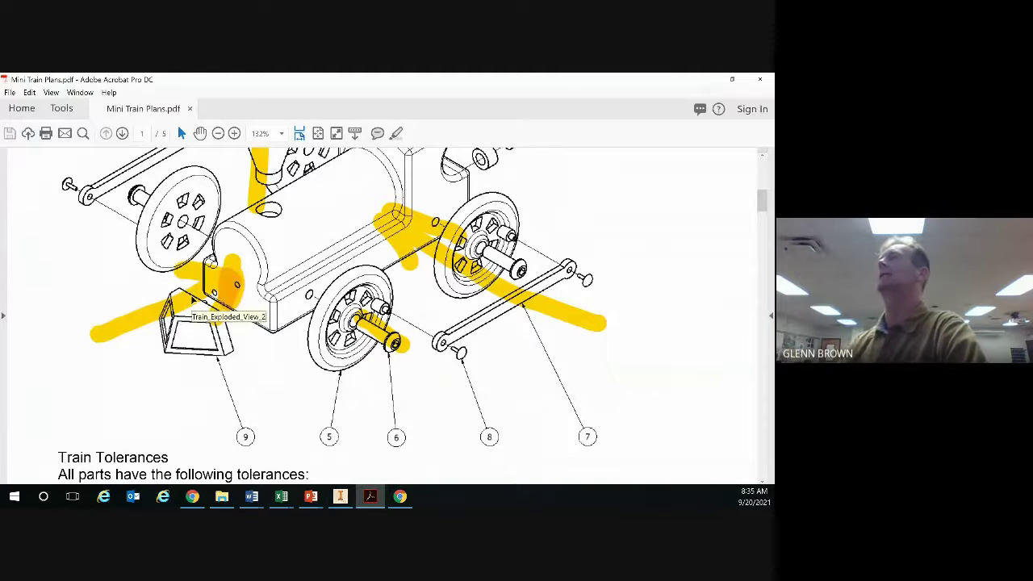
Return to Inventor, place the sketch on the horizontal XZ plane and rotate the top view so X points right
{"action": "left_click", "coordinate": [337, 496]}
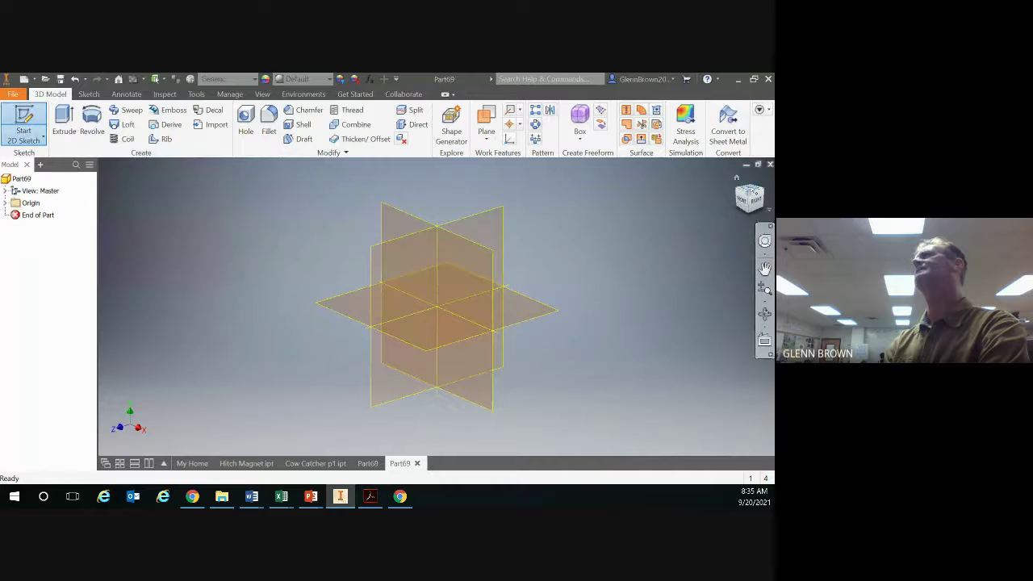
{"action": "left_click", "coordinate": [347, 298]}
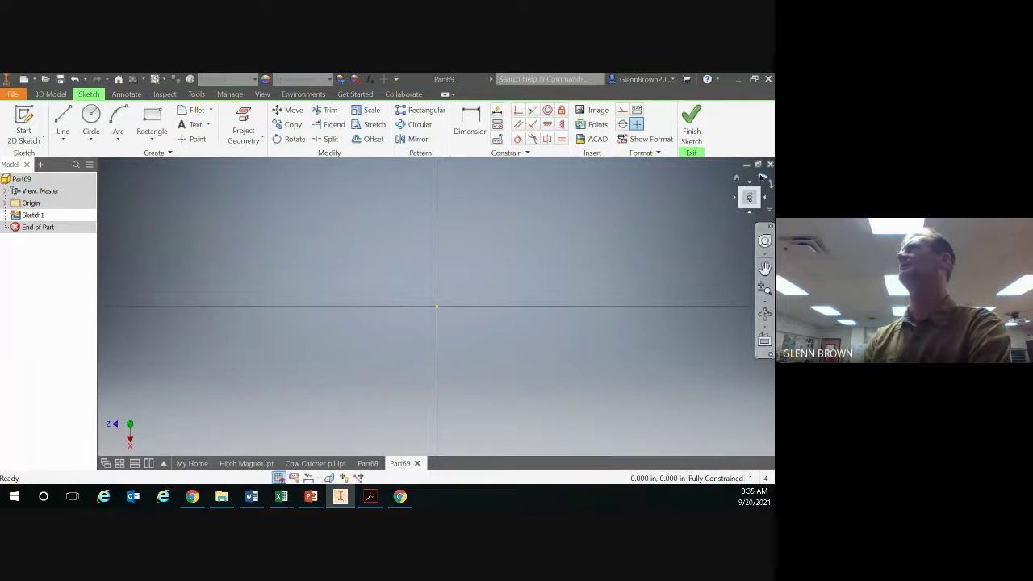
{"action": "left_click", "coordinate": [762, 177]}
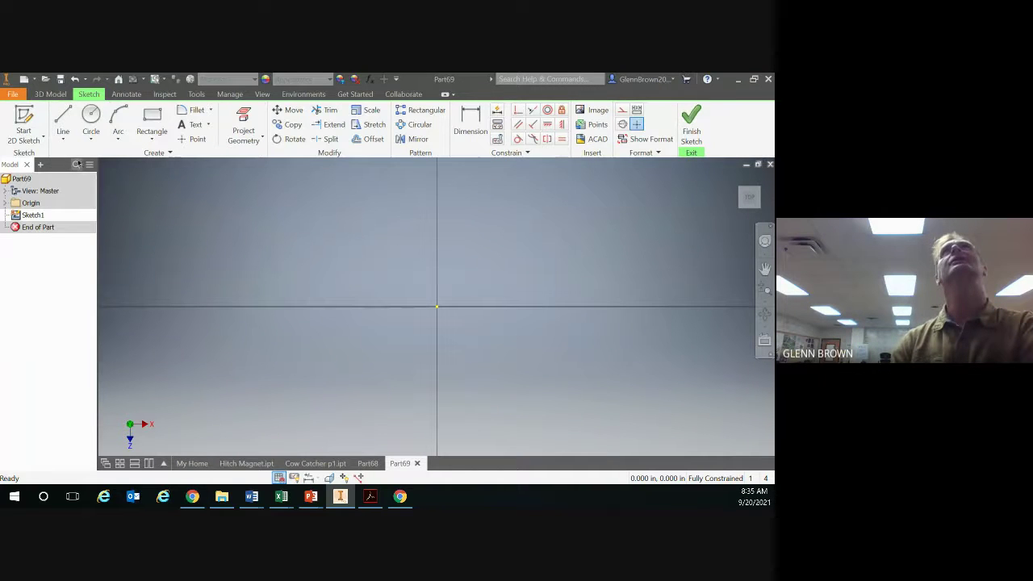
Draw a horizontal 1.8 in line from the origin along the X axis, consulting the part's dimensions on page 5 of Mini Train Plans.pdf
{"action": "left_click", "coordinate": [53, 113]}
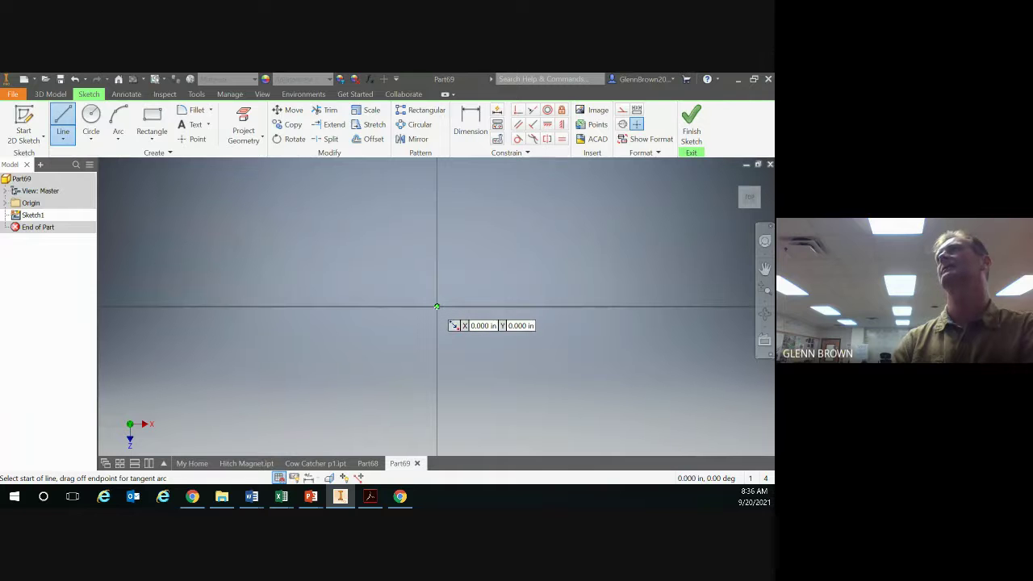
{"action": "left_click", "coordinate": [436, 306]}
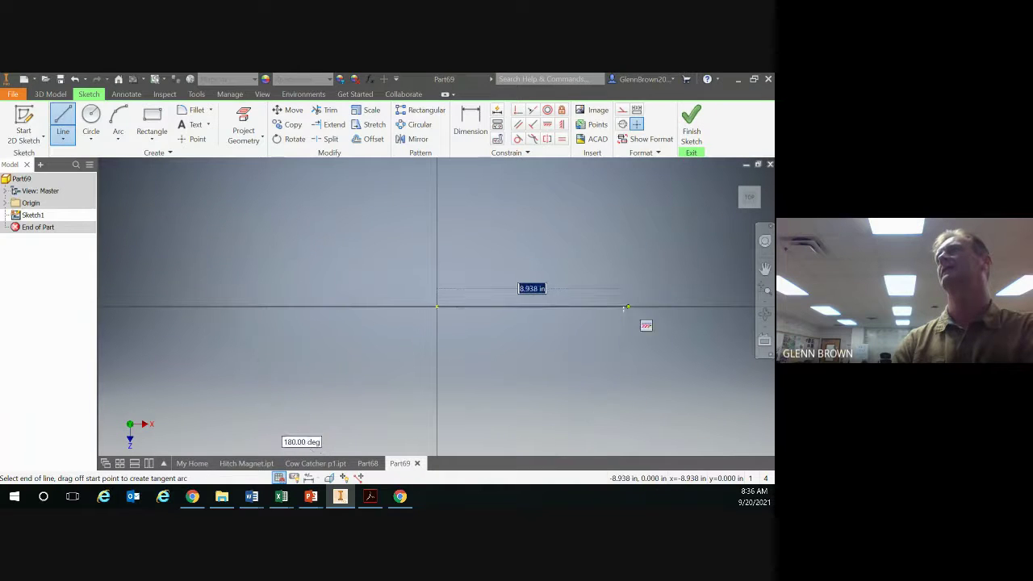
{"action": "left_click", "coordinate": [370, 496]}
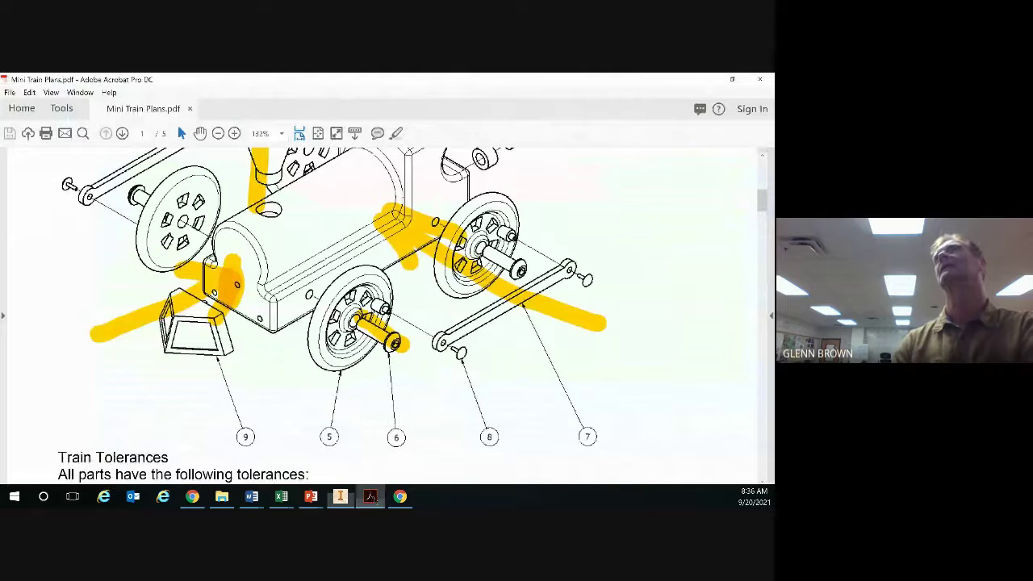
{"action": "scroll", "coordinate": [401, 391], "scroll_direction": "down", "scroll_amount": 1}
{"action": "scroll", "coordinate": [400, 391], "scroll_direction": "down", "scroll_amount": 3}
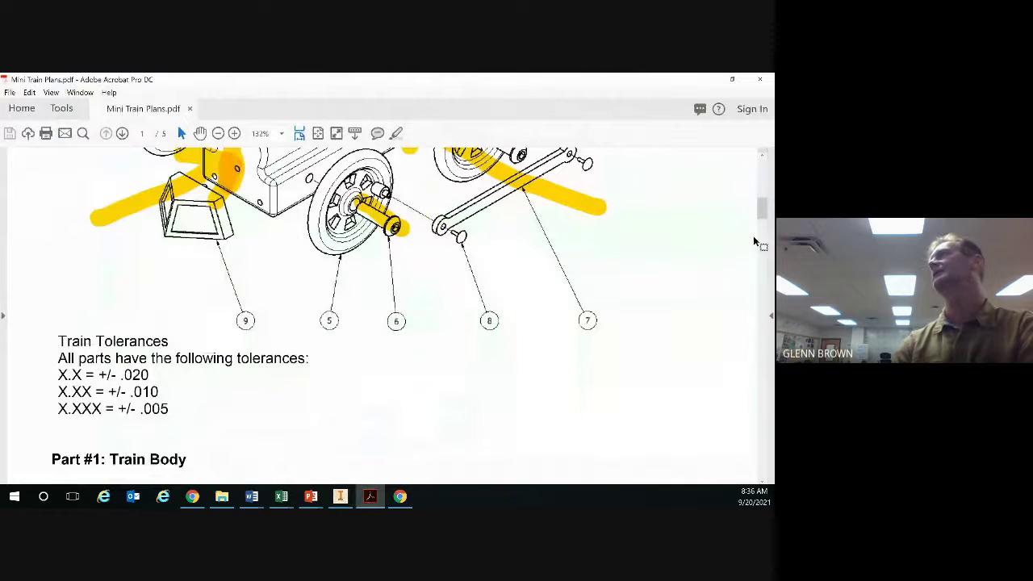
{"action": "mouse_move", "coordinate": [761, 208]}
{"action": "left_mouse_down"}
{"action": "mouse_move", "coordinate": [763, 445]}
{"action": "mouse_move", "coordinate": [768, 434]}
{"action": "left_mouse_up"}
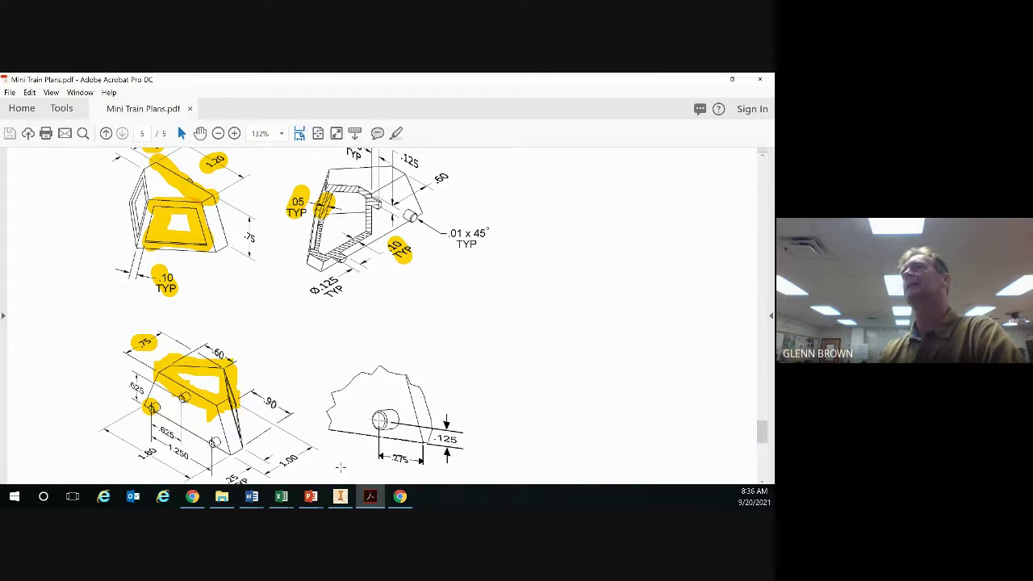
{"action": "left_click", "coordinate": [339, 496]}
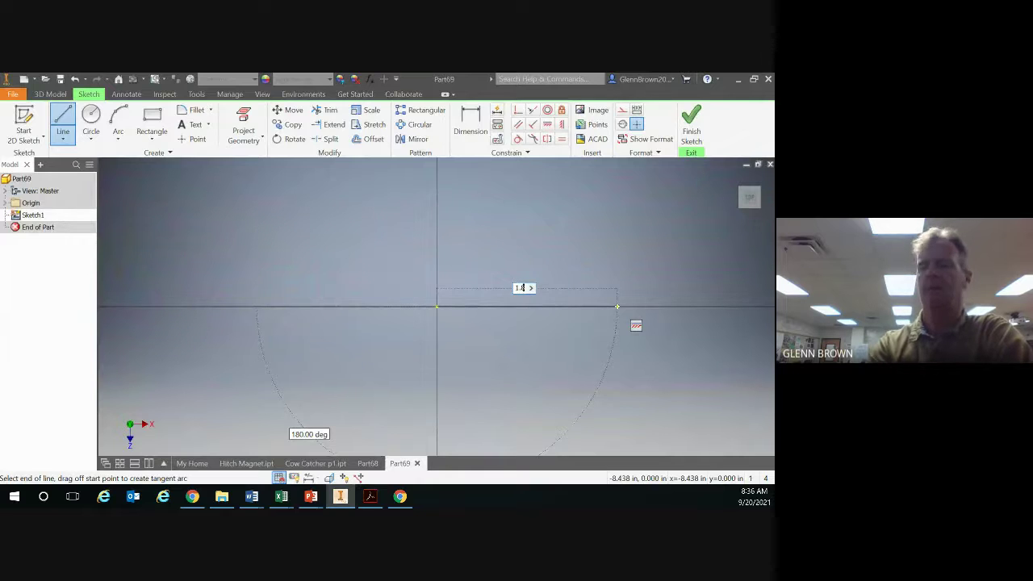
{"action": "key", "text": "Return"}
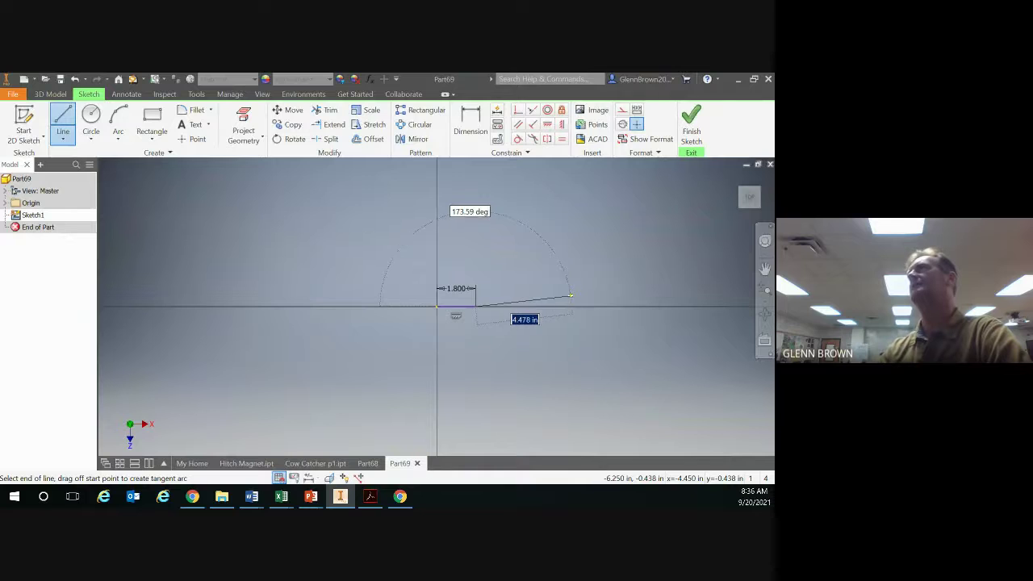
Complete the outline with a 0.25 in vertical edge, two sloping lines meeting at an apex, and a matching short edge back to the origin
{"action": "scroll", "coordinate": [570, 298], "scroll_direction": "up", "scroll_amount": 4}
{"action": "middle_click_drag", "start_coordinate": [488, 299], "coordinate": [583, 293]}
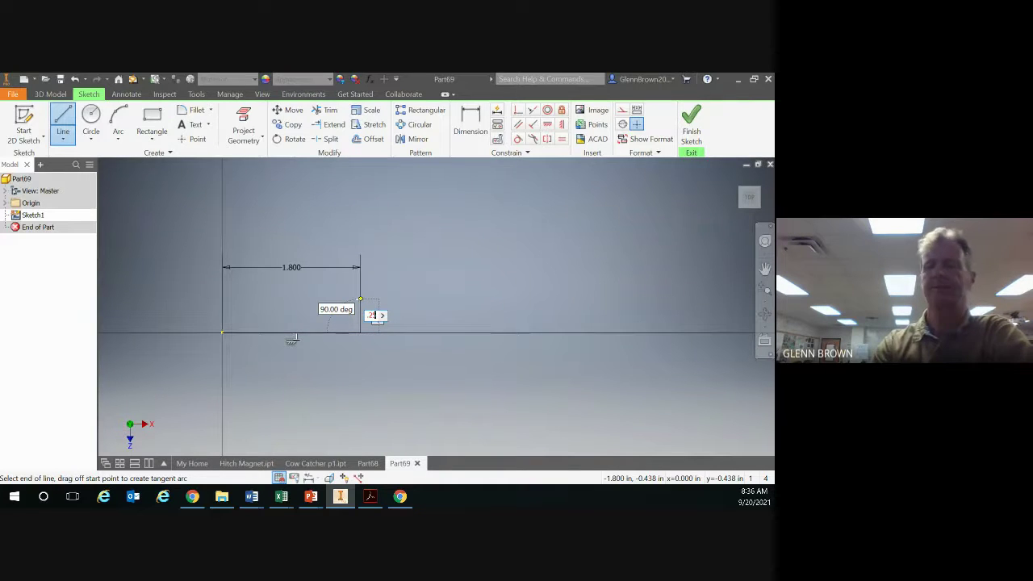
{"action": "left_click", "coordinate": [360, 332]}
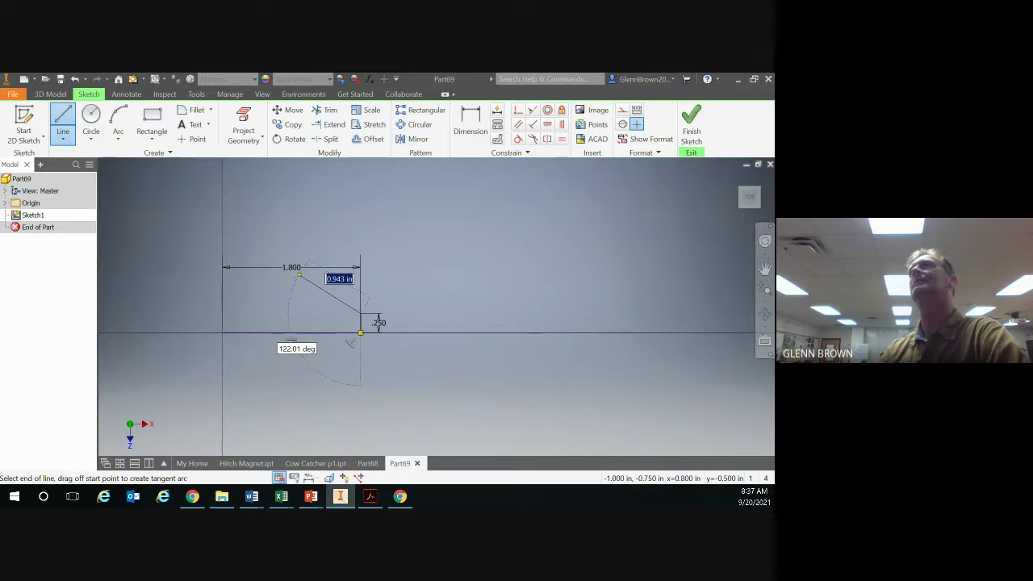
{"action": "left_click", "coordinate": [300, 275]}
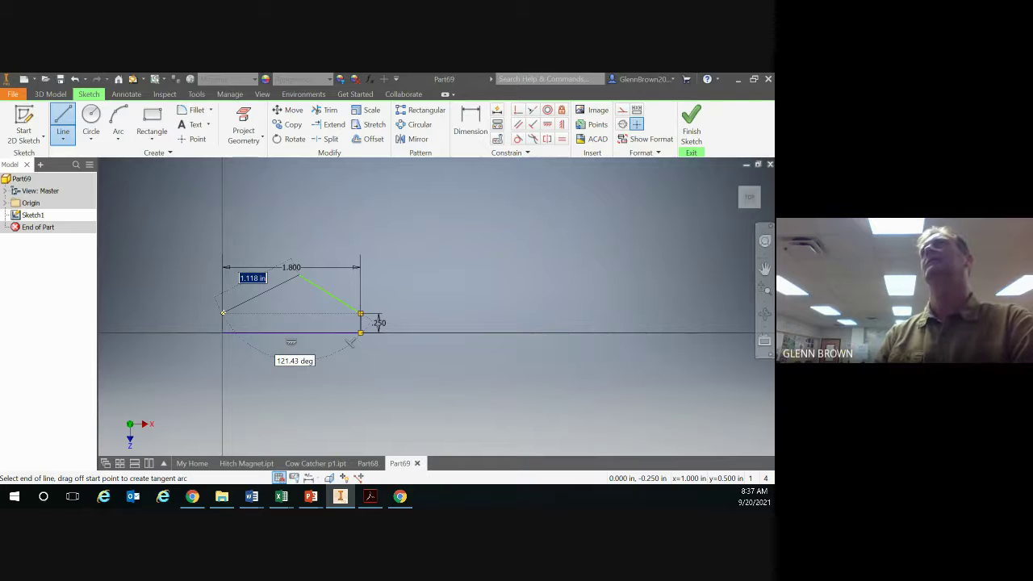
{"action": "left_click", "coordinate": [223, 312]}
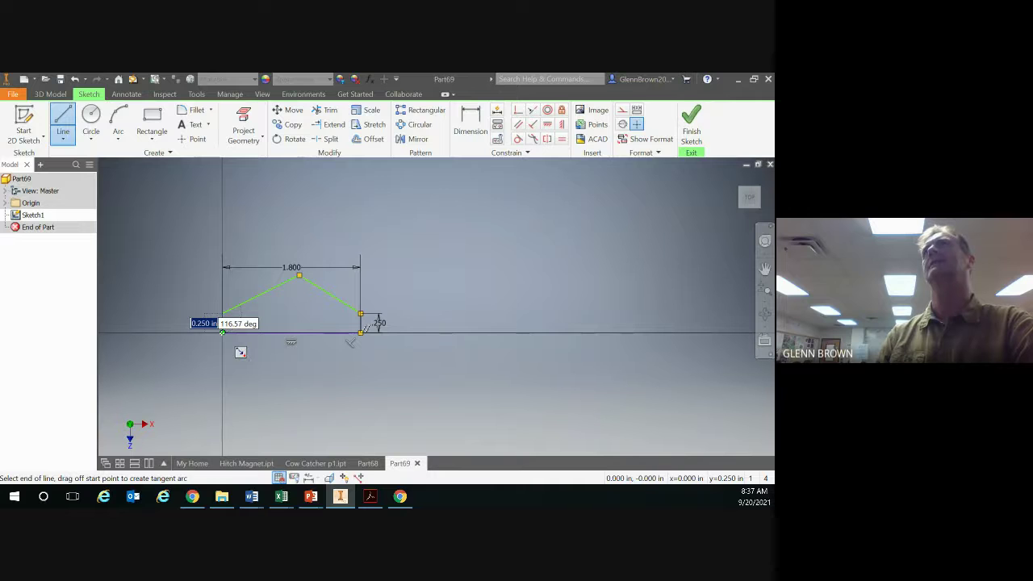
{"action": "left_click", "coordinate": [223, 331]}
{"action": "right_click", "coordinate": [317, 395]}
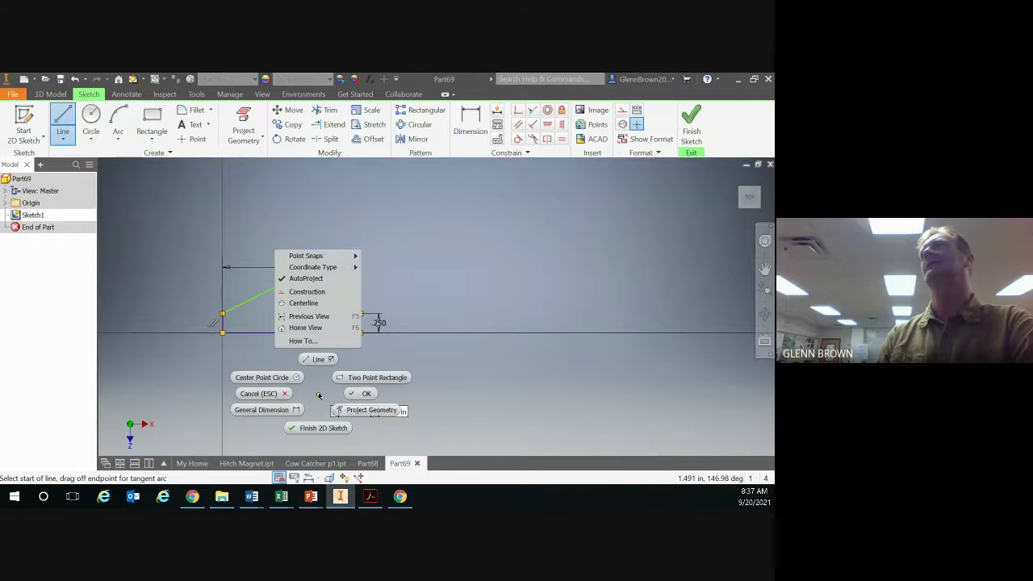
{"action": "left_click", "coordinate": [360, 394]}
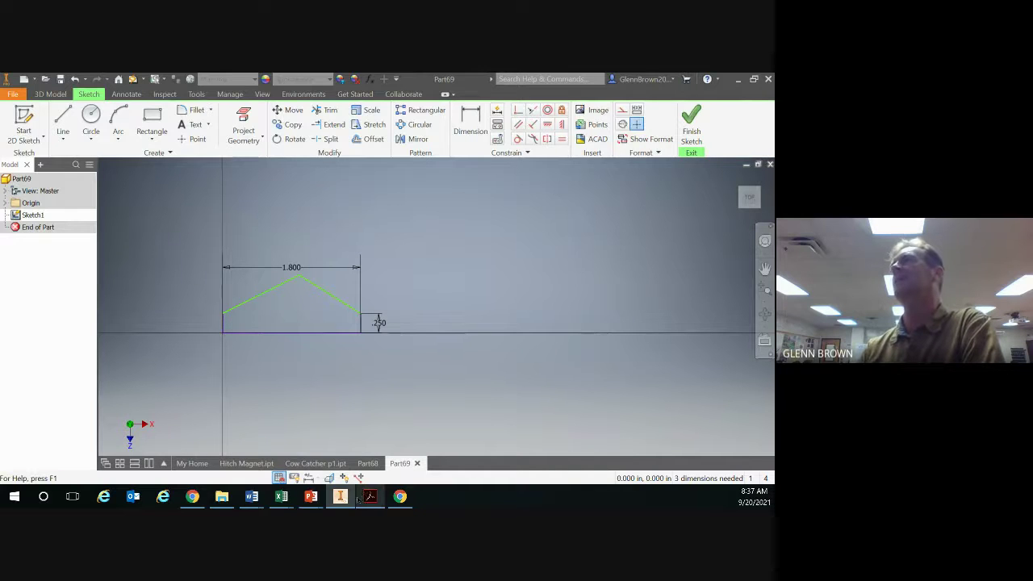
Dimension the apex height above the base line as 1 in, checking the value in the PDF plans
{"action": "left_click", "coordinate": [466, 128]}
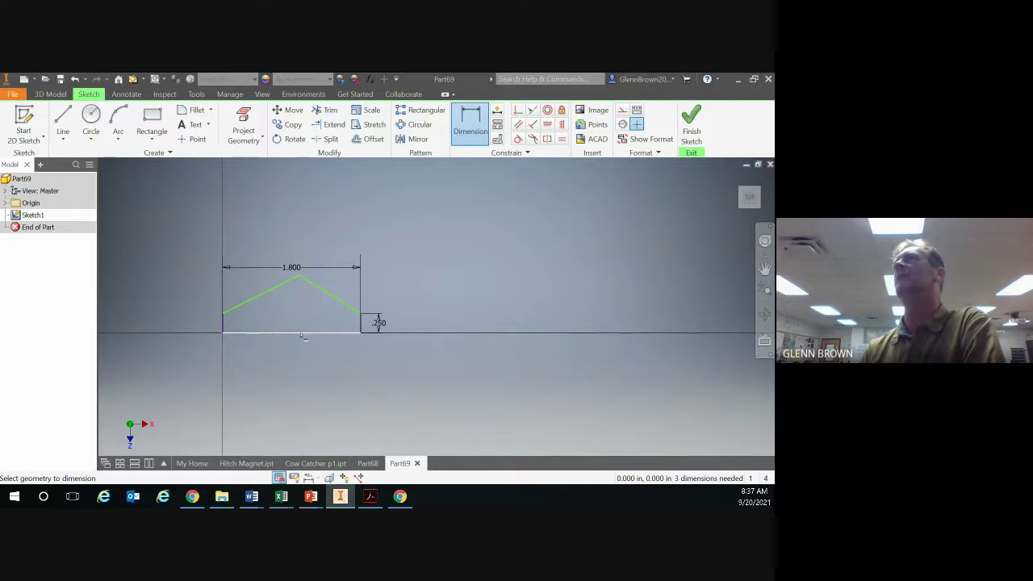
{"action": "left_click", "coordinate": [298, 277]}
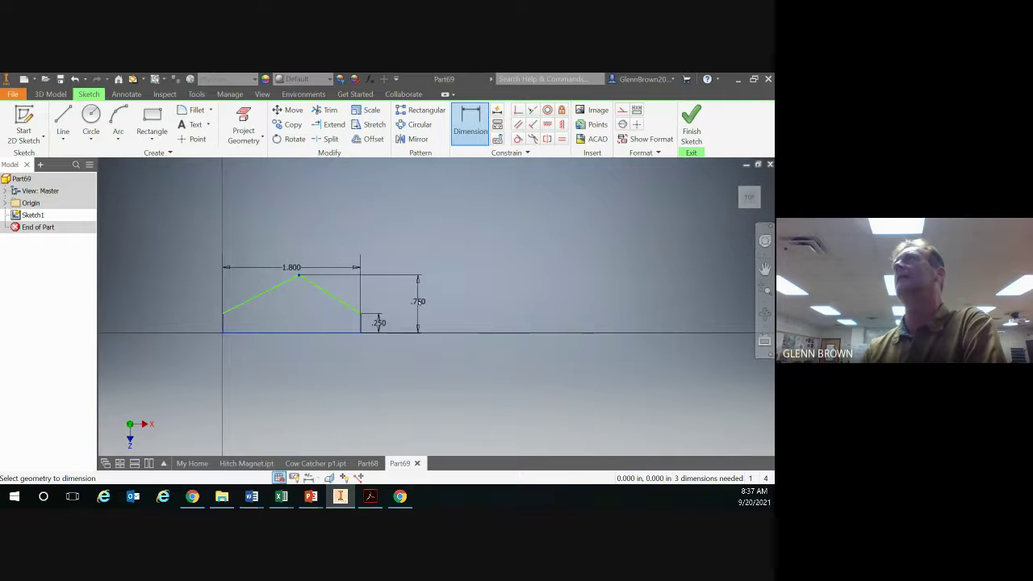
{"action": "left_click", "coordinate": [369, 496]}
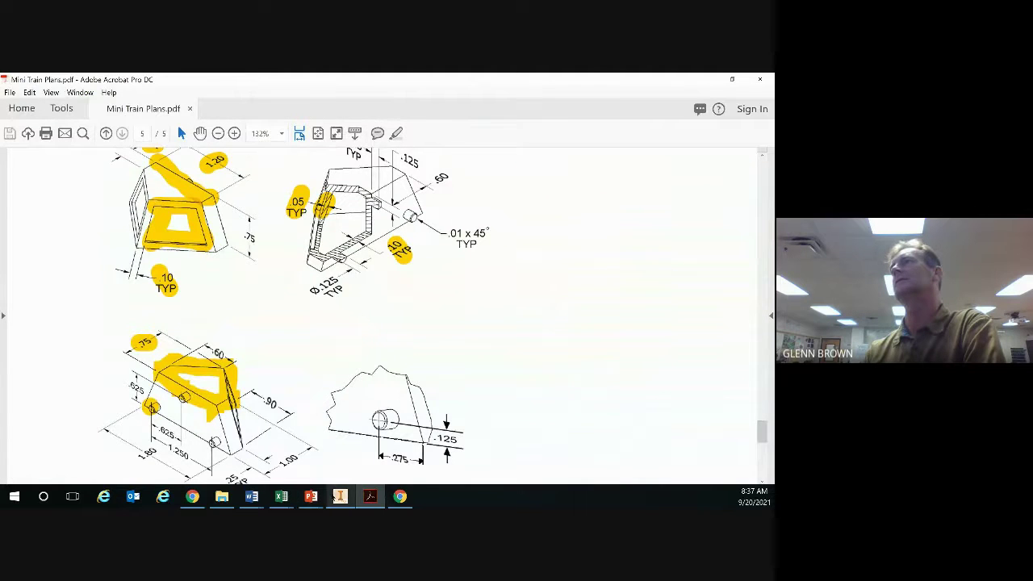
{"action": "left_click", "coordinate": [340, 497]}
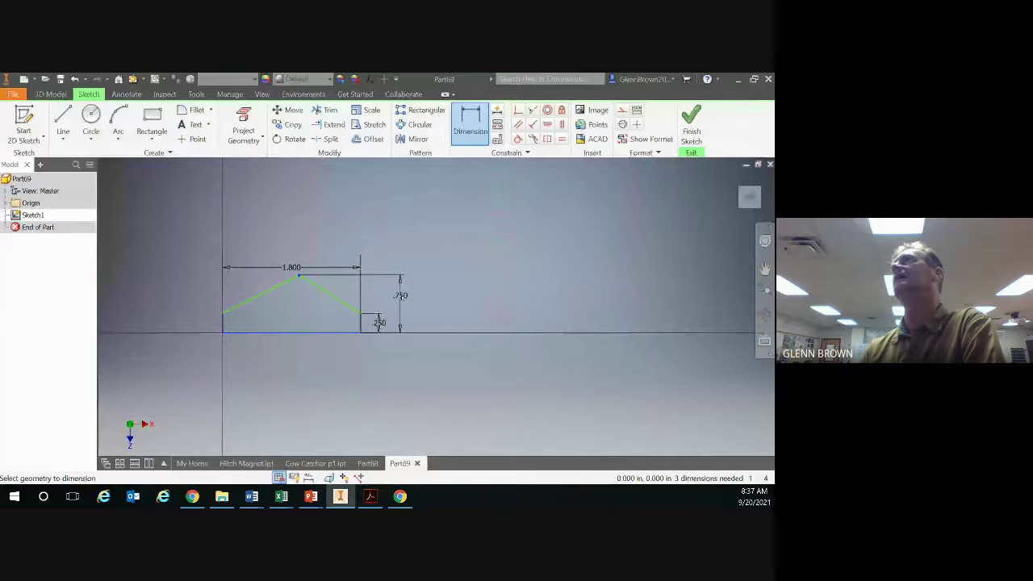
{"action": "left_click", "coordinate": [408, 301]}
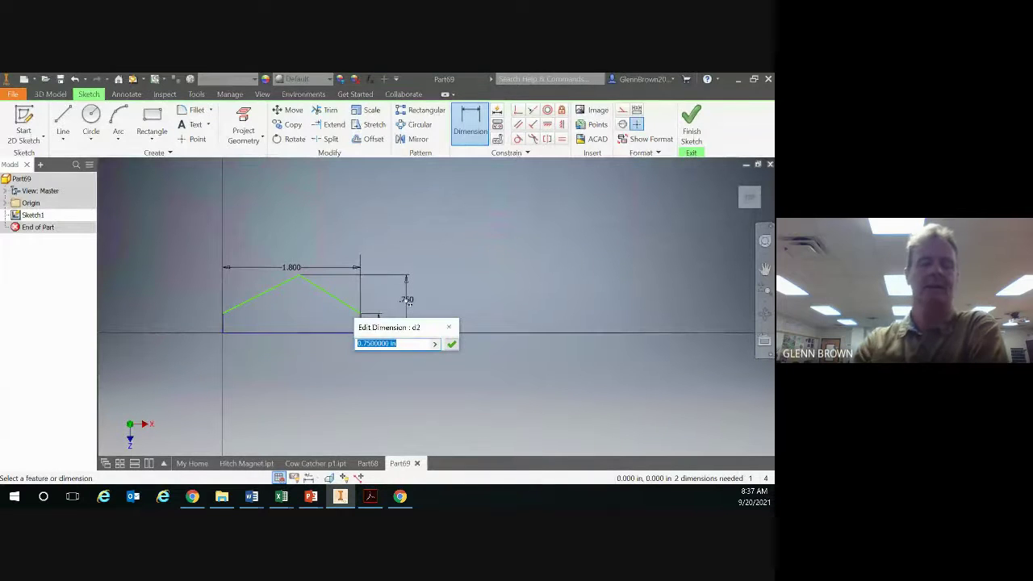
{"action": "type", "text": "1"}
{"action": "key", "text": "Return"}
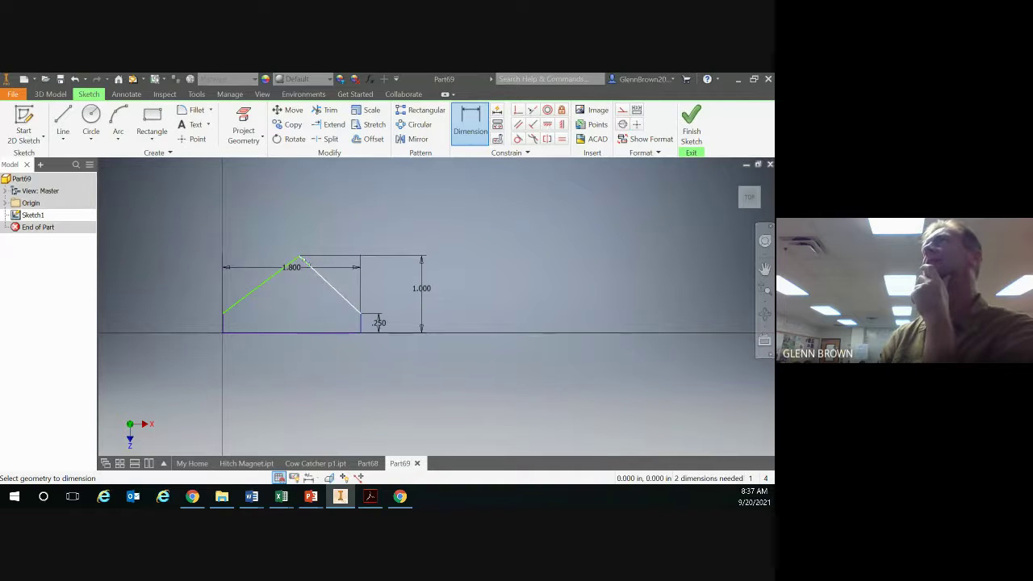
Dimension the horizontal distance from the apex to the profile's right edge as 0.9 in
{"action": "left_click", "coordinate": [299, 256]}
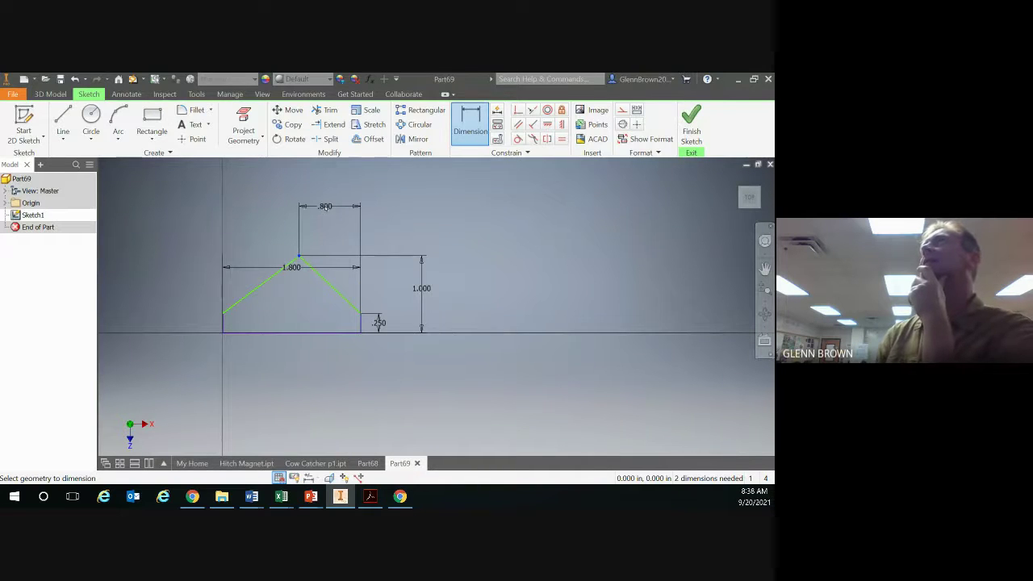
{"action": "left_click", "coordinate": [330, 209]}
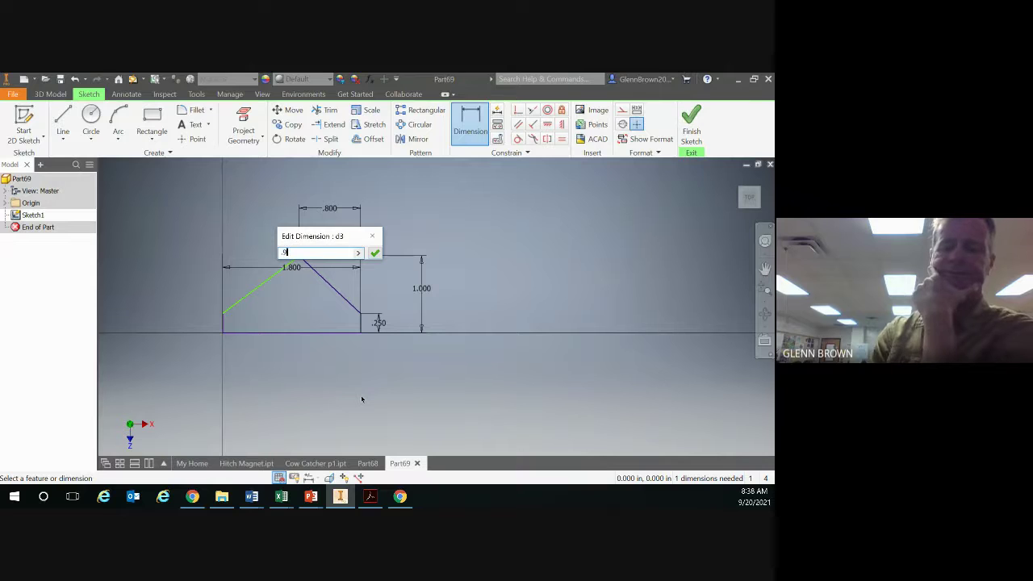
{"action": "key", "text": "Return"}
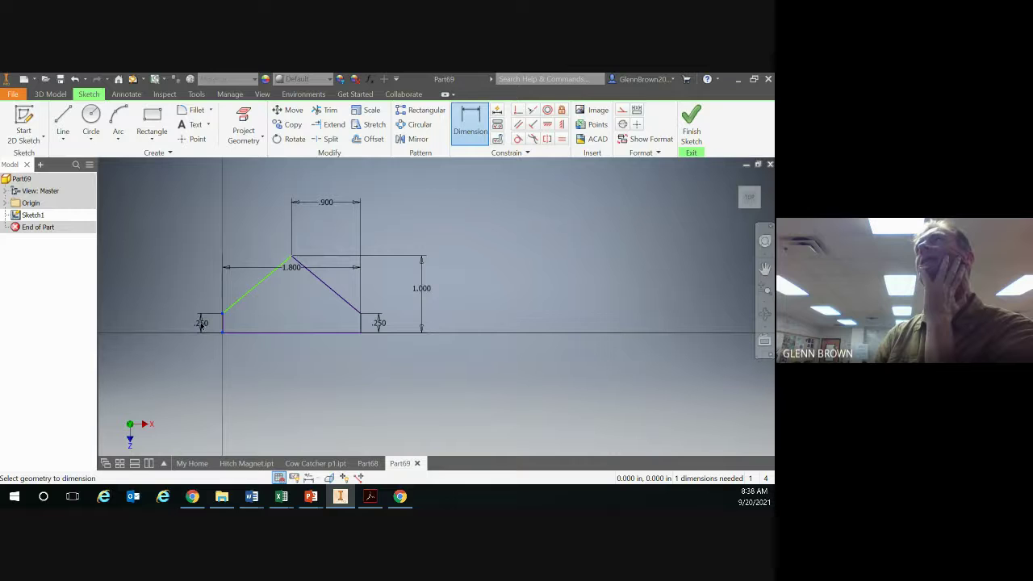
Dimension the short vertical edge at the origin as 0.25 in and finish the sketch
{"action": "left_click", "coordinate": [202, 324]}
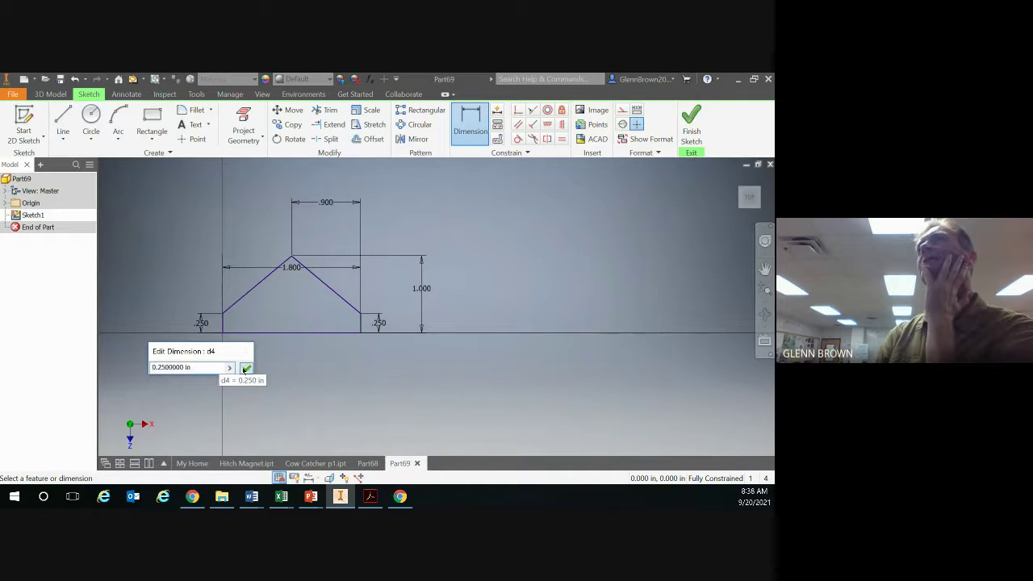
{"action": "left_click", "coordinate": [246, 368]}
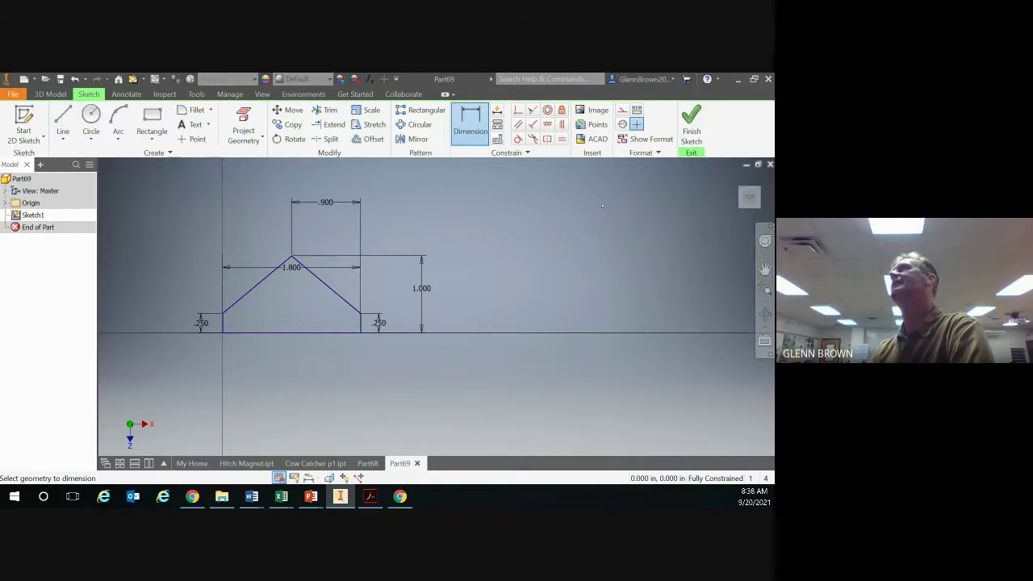
{"action": "left_click", "coordinate": [690, 120]}
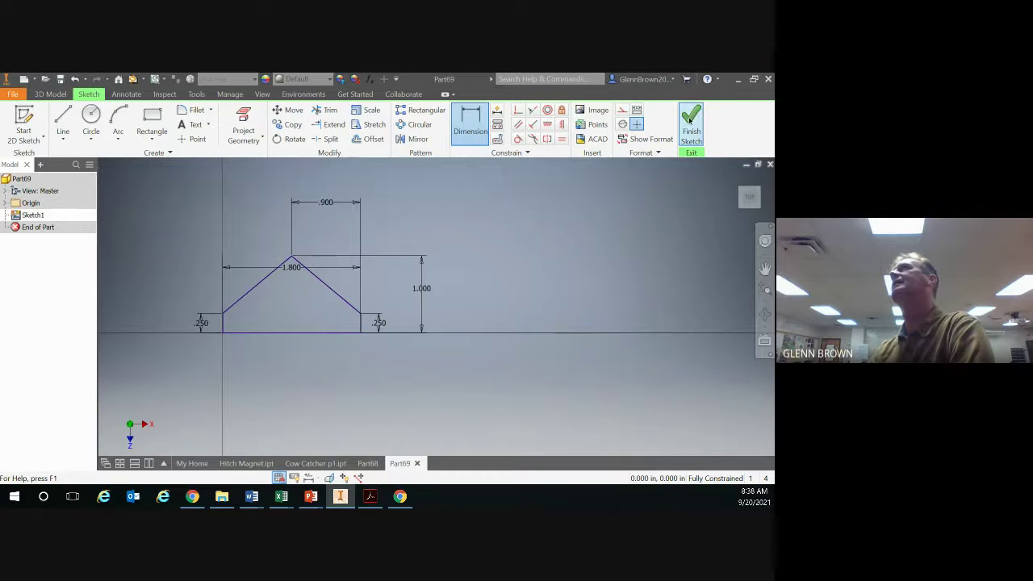
Create a work plane offset 0.75 in above the XZ plane, checking the height in the PDF plans
{"action": "middle_click_drag", "start_coordinate": [554, 275], "coordinate": [348, 288]}
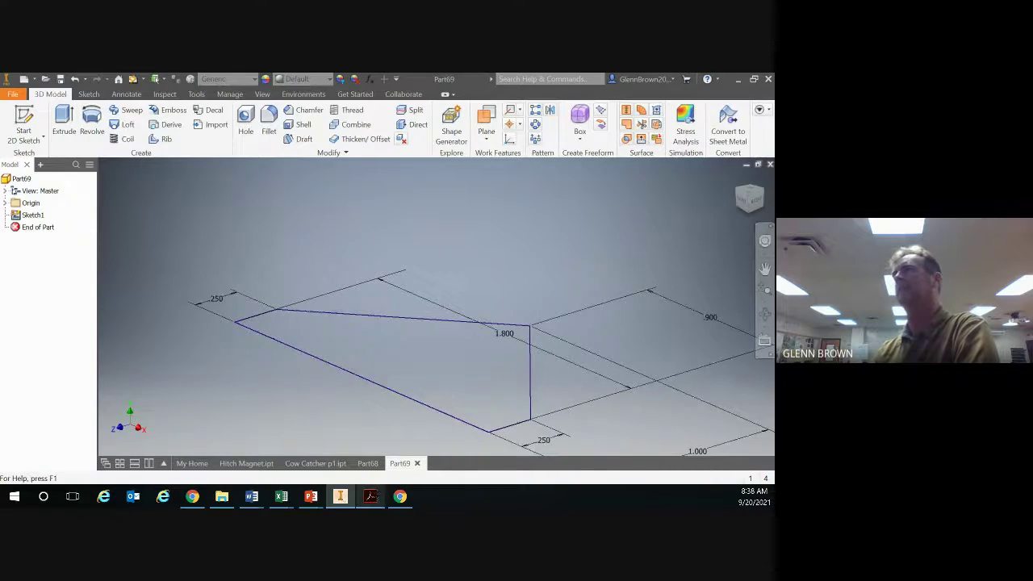
{"action": "left_click", "coordinate": [370, 495]}
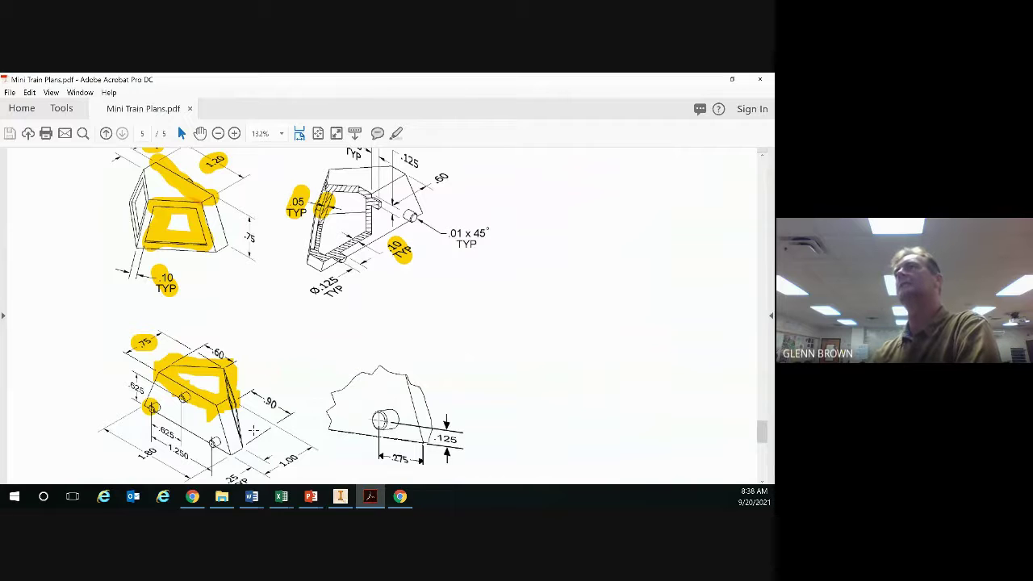
{"action": "left_click", "coordinate": [340, 496]}
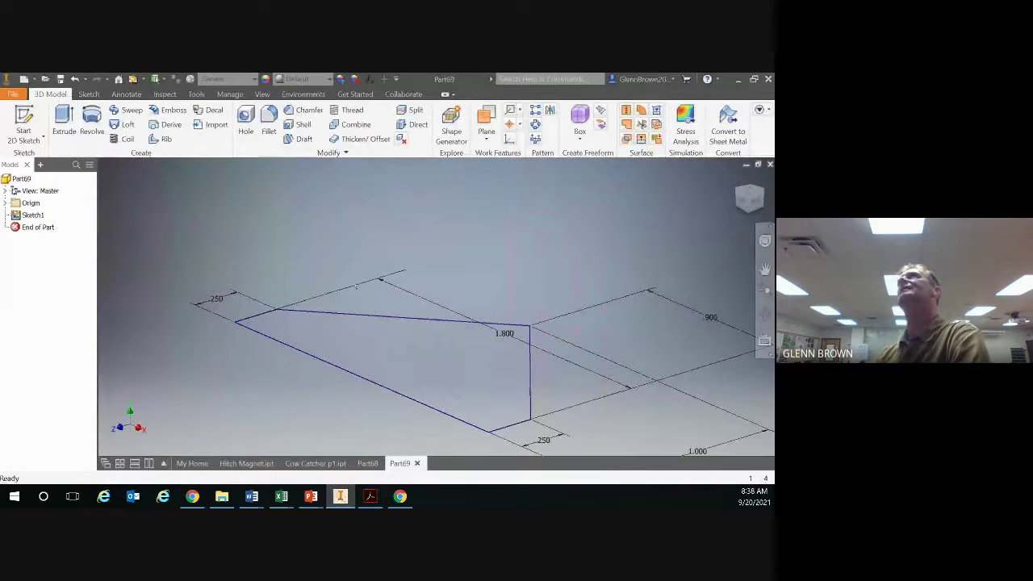
{"action": "left_click", "coordinate": [487, 139]}
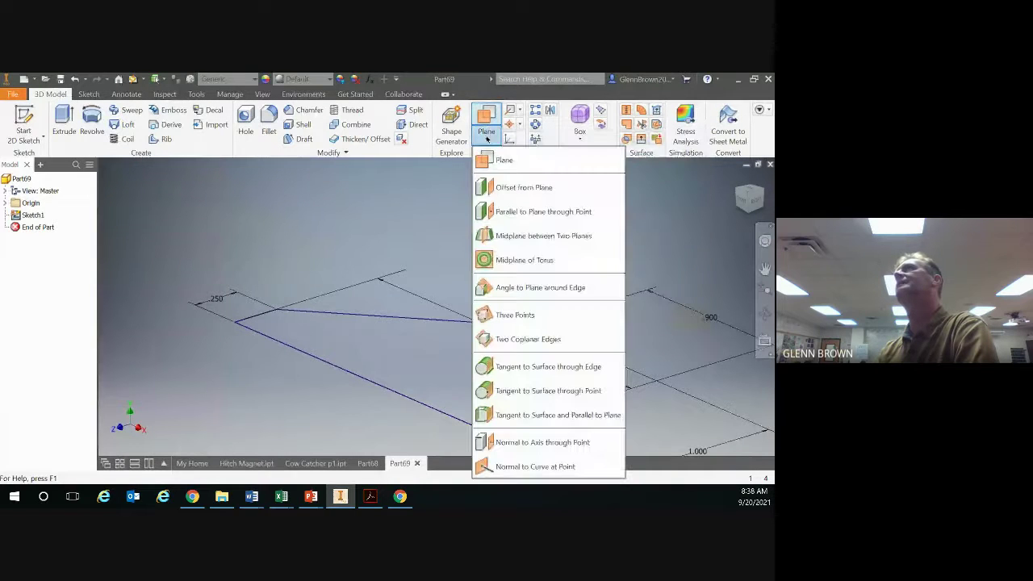
{"action": "left_click", "coordinate": [508, 189]}
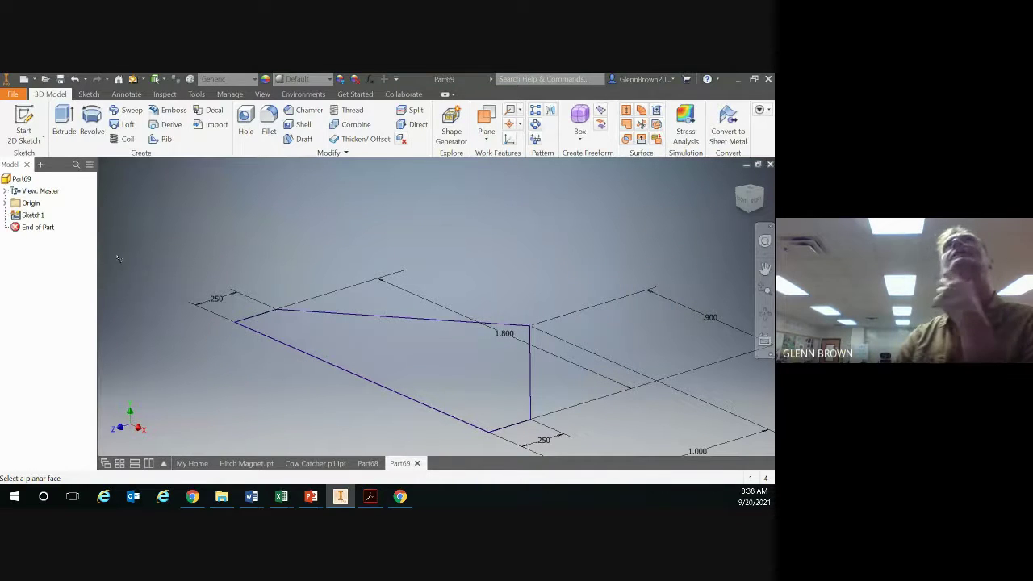
{"action": "left_click", "coordinate": [6, 204]}
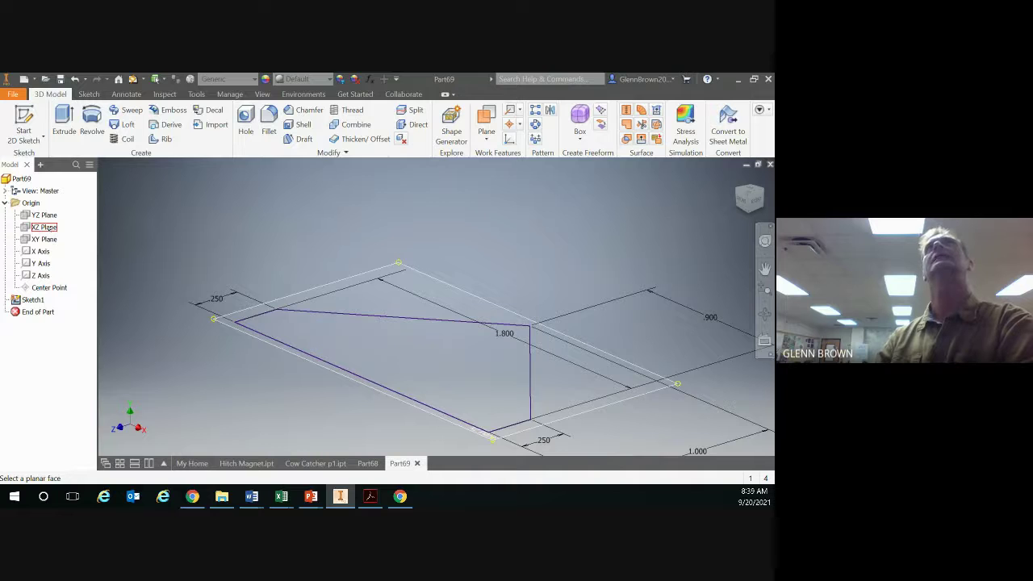
{"action": "left_click", "coordinate": [45, 228]}
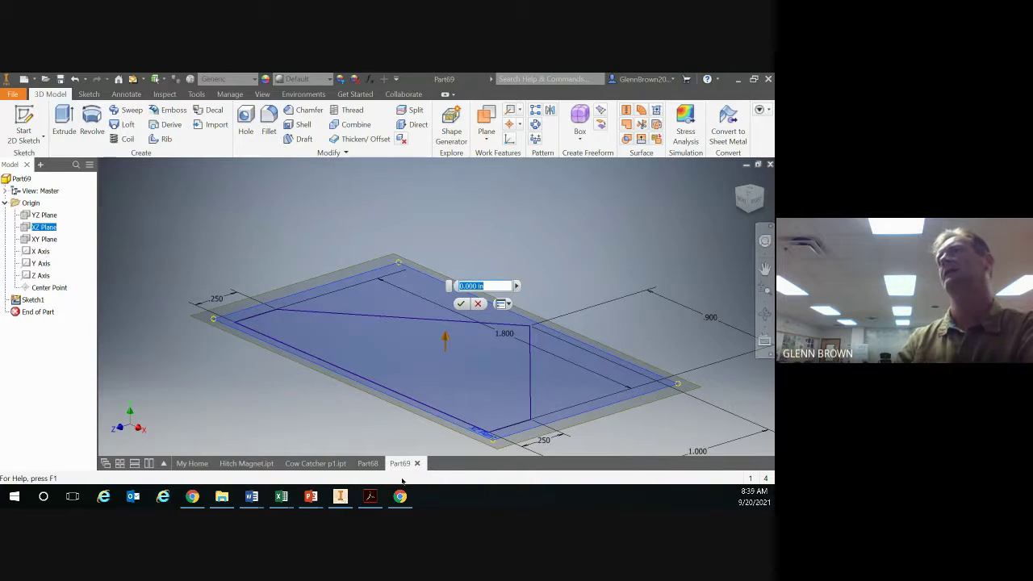
{"action": "left_click", "coordinate": [369, 496]}
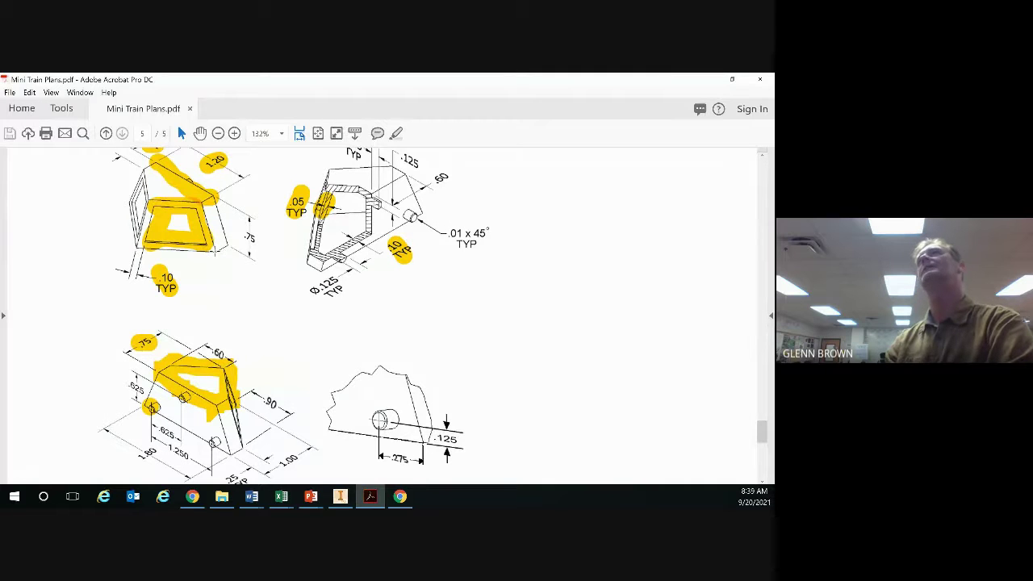
{"action": "left_click", "coordinate": [340, 496]}
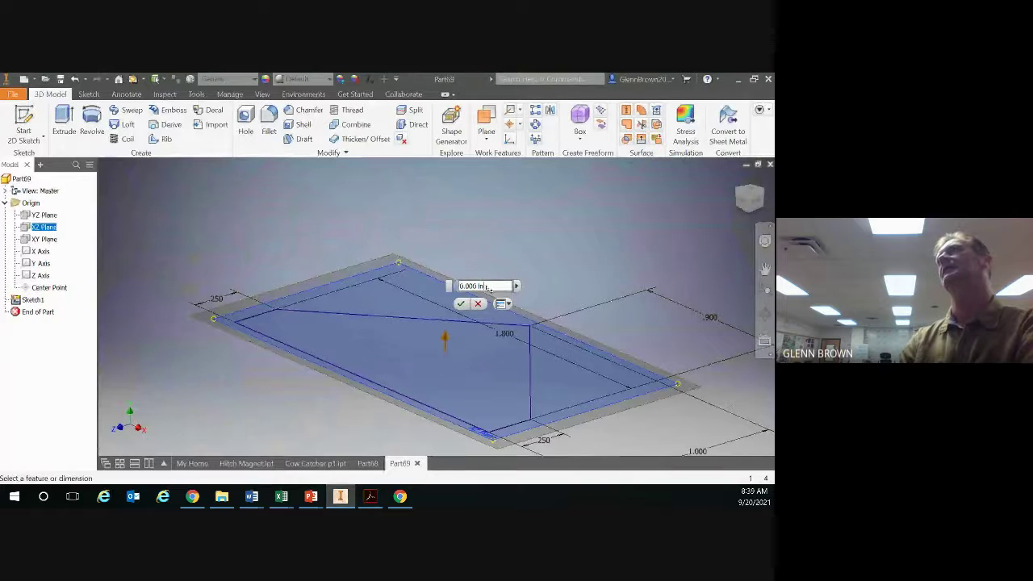
{"action": "left_click_drag", "start_coordinate": [486, 286], "coordinate": [449, 285]}
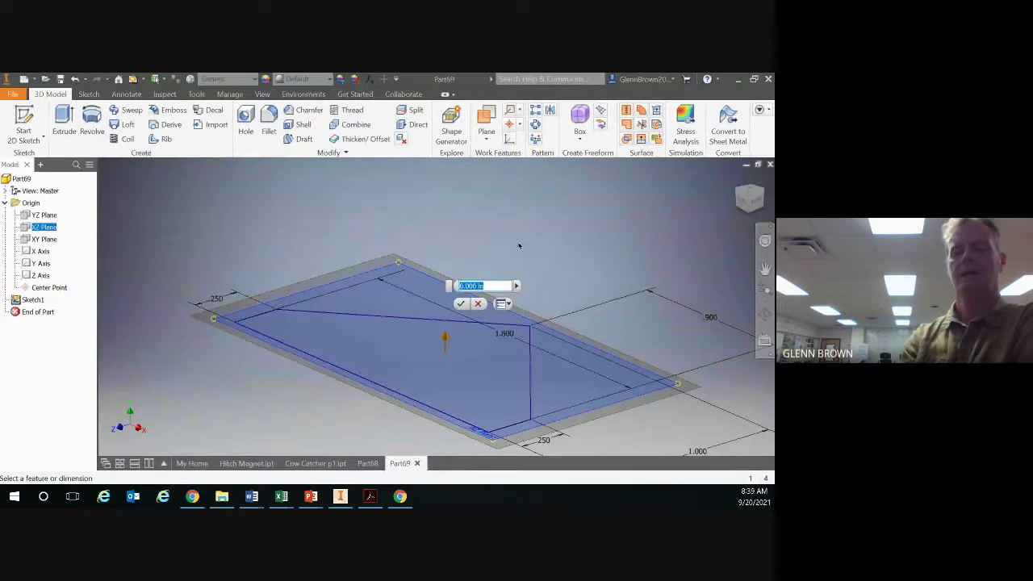
{"action": "type", "text": ".75"}
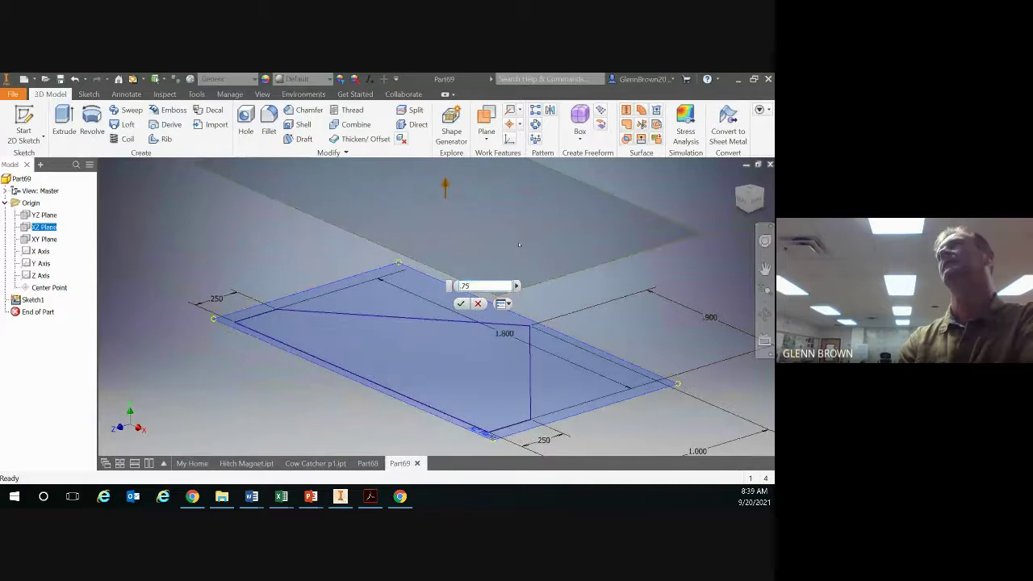
{"action": "key", "text": "Return"}
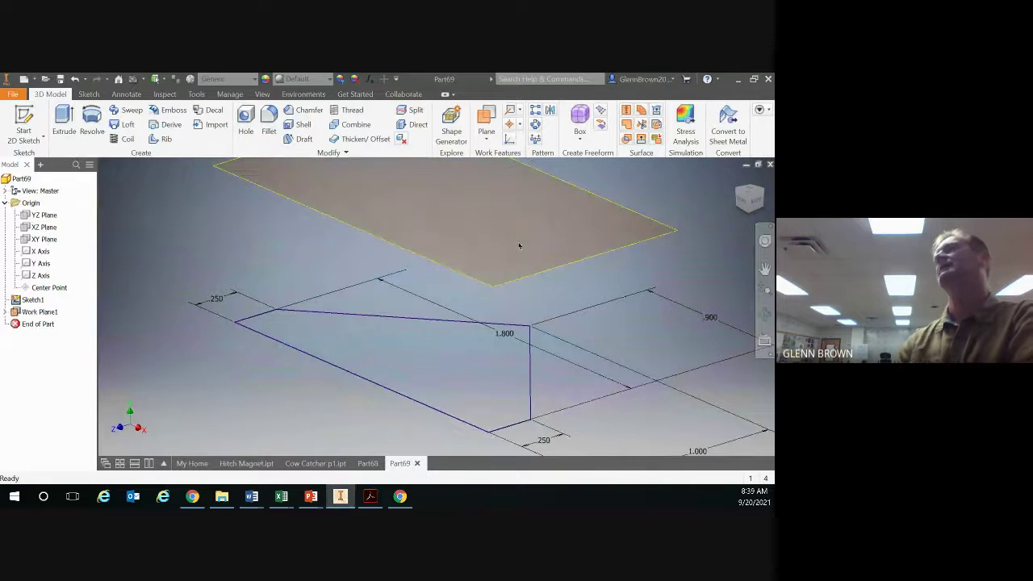
Start a new 2D sketch on the offset work plane and orient the view with the profile's apex pointing up
{"action": "scroll", "coordinate": [521, 250], "scroll_direction": "down", "scroll_amount": 2}
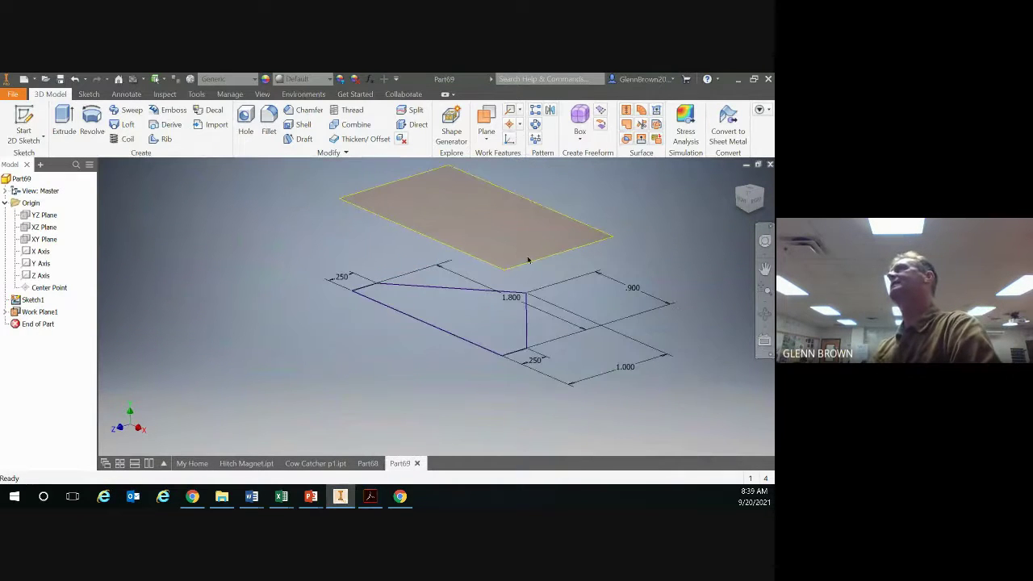
{"action": "middle_click_drag", "start_coordinate": [465, 251], "coordinate": [393, 327]}
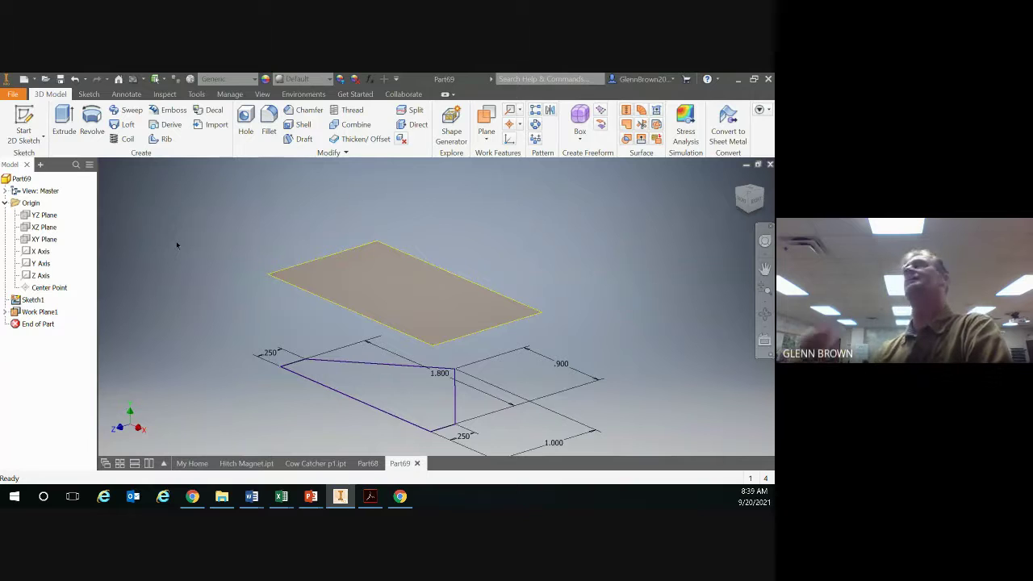
{"action": "left_click", "coordinate": [34, 117]}
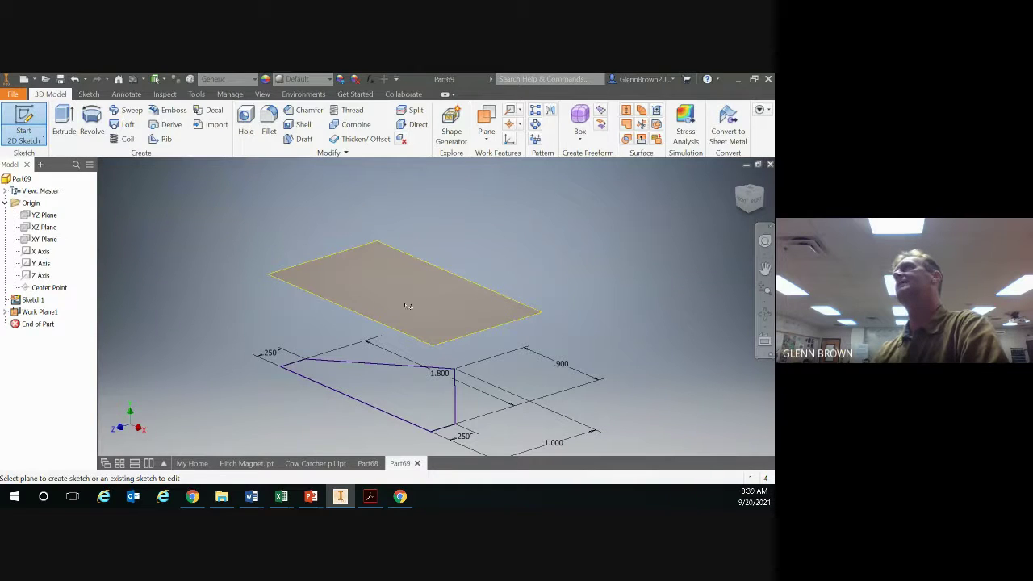
{"action": "left_click", "coordinate": [333, 261]}
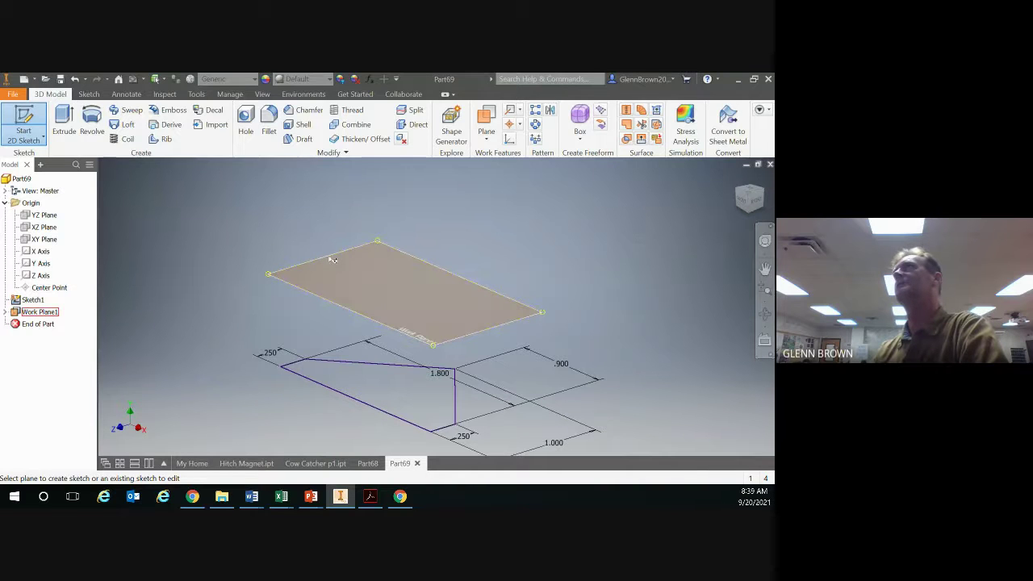
{"action": "left_click", "coordinate": [333, 260]}
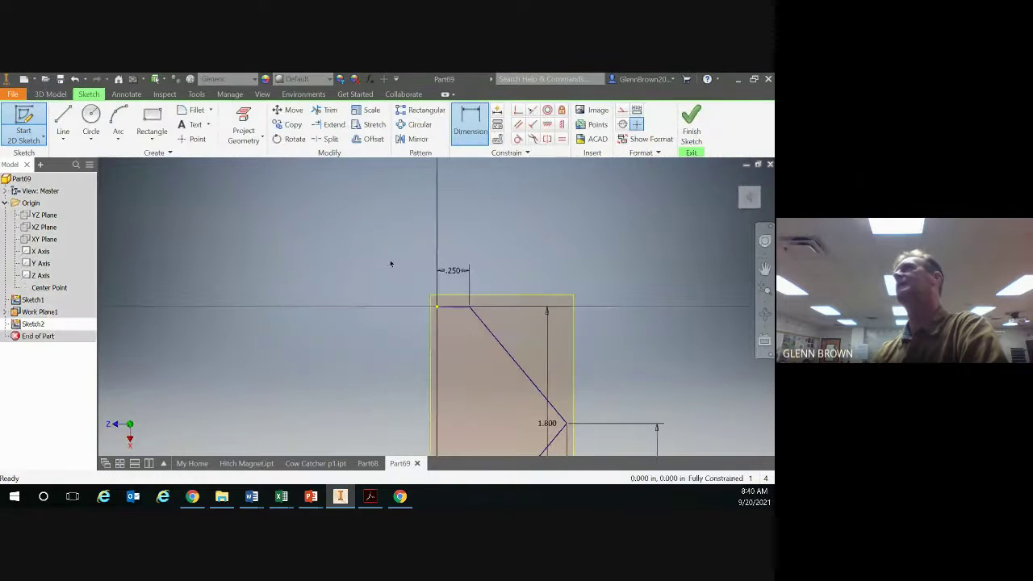
{"action": "left_click", "coordinate": [760, 180]}
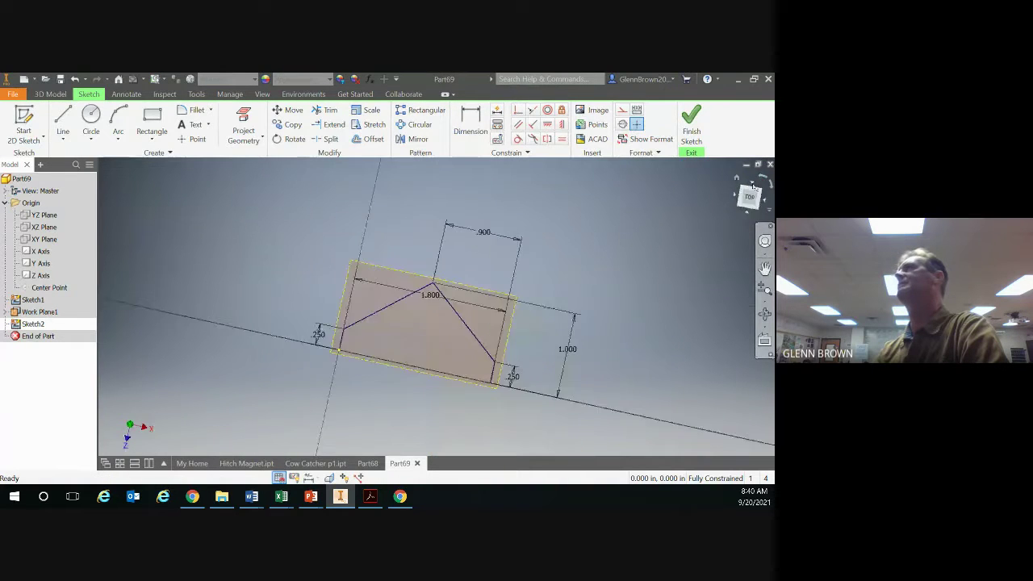
{"action": "scroll", "coordinate": [560, 302], "scroll_direction": "down", "scroll_amount": 3}
{"action": "mouse_move", "coordinate": [560, 302]}
{"action": "middle_mouse_down"}
{"action": "mouse_move", "coordinate": [569, 255]}
{"action": "mouse_move", "coordinate": [566, 280]}
{"action": "middle_mouse_up"}
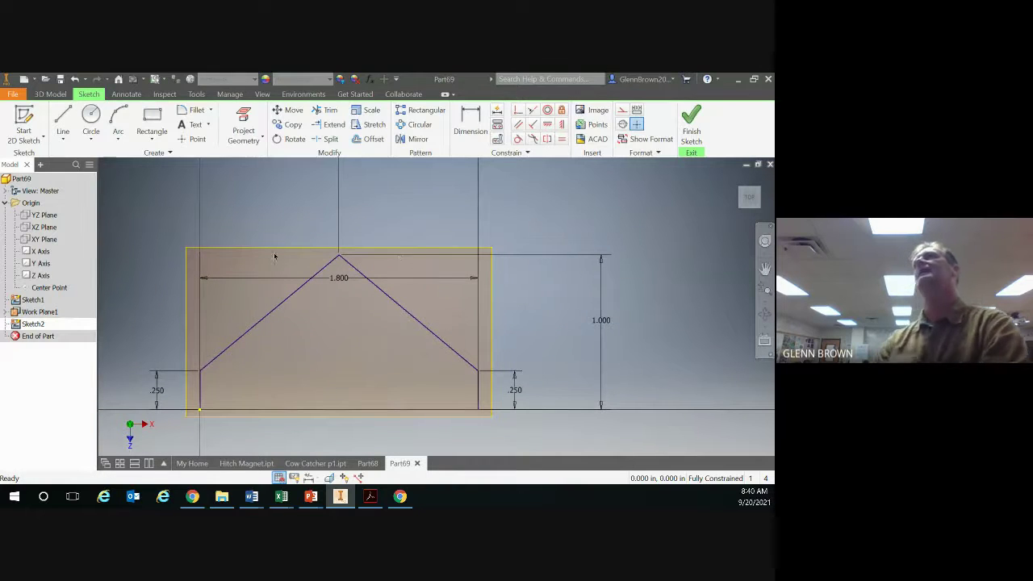
Project the base profile's 1.8 in bottom line into the new sketch and check it in the isometric view
{"action": "left_click", "coordinate": [243, 121]}
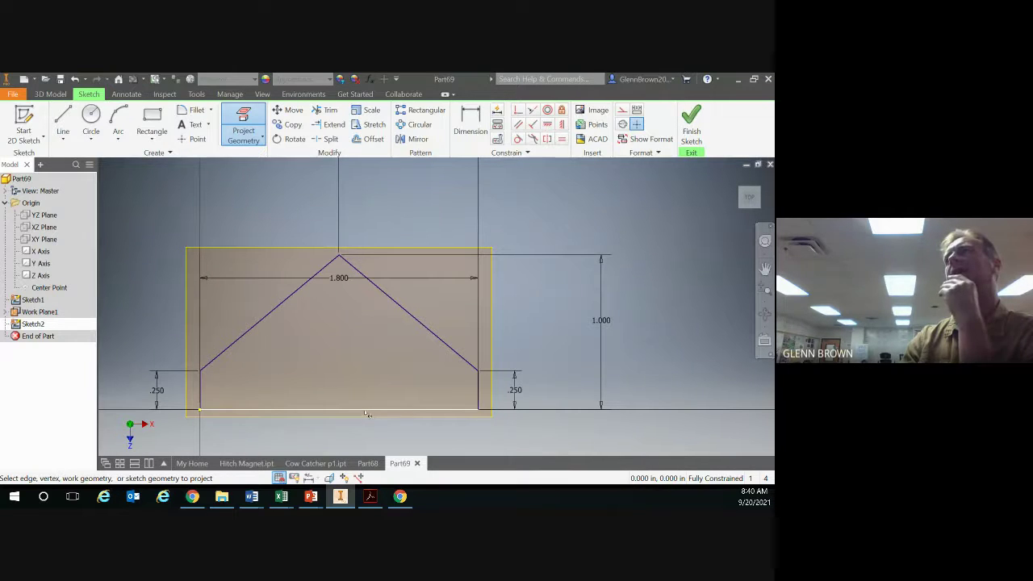
{"action": "left_click", "coordinate": [365, 412]}
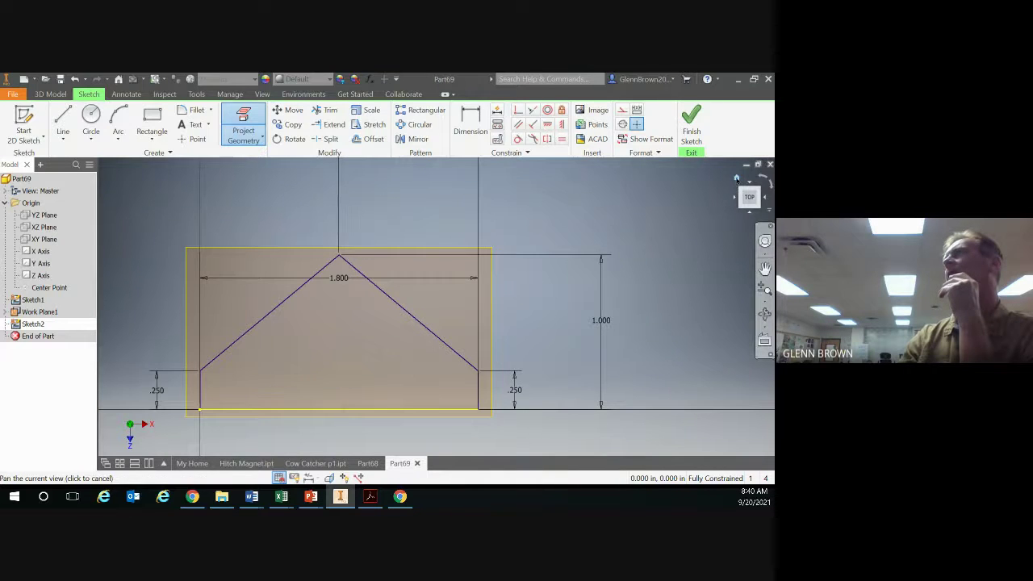
{"action": "left_click", "coordinate": [736, 179]}
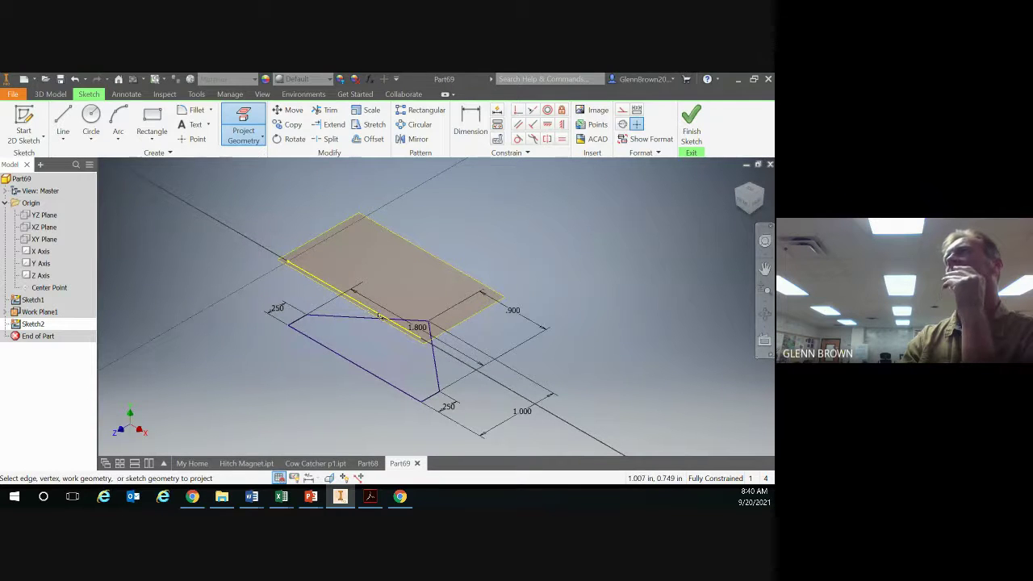
{"action": "left_click", "coordinate": [751, 190]}
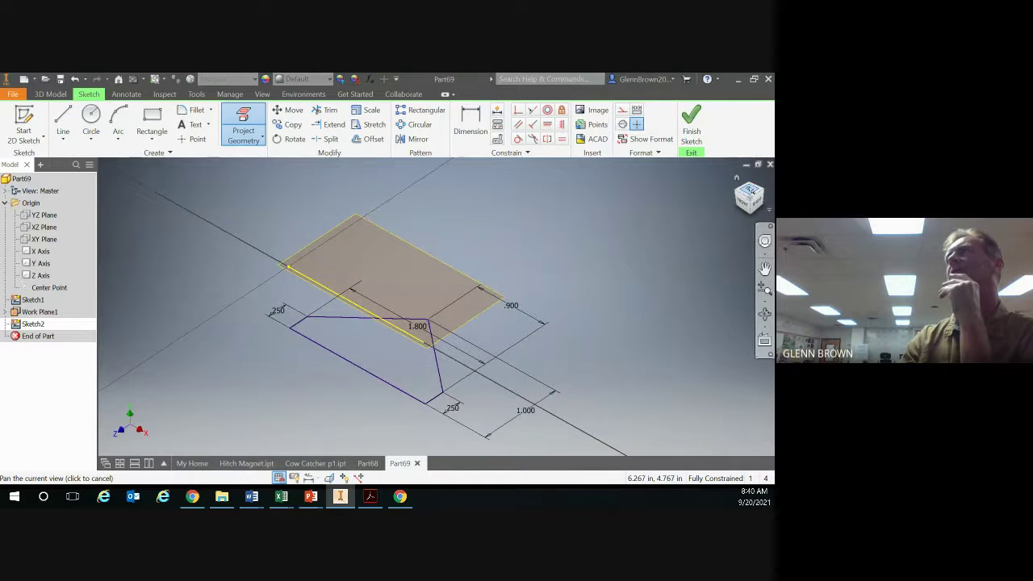
{"action": "scroll", "coordinate": [488, 303], "scroll_direction": "down", "scroll_amount": 3}
{"action": "middle_click_drag", "start_coordinate": [488, 303], "coordinate": [501, 268]}
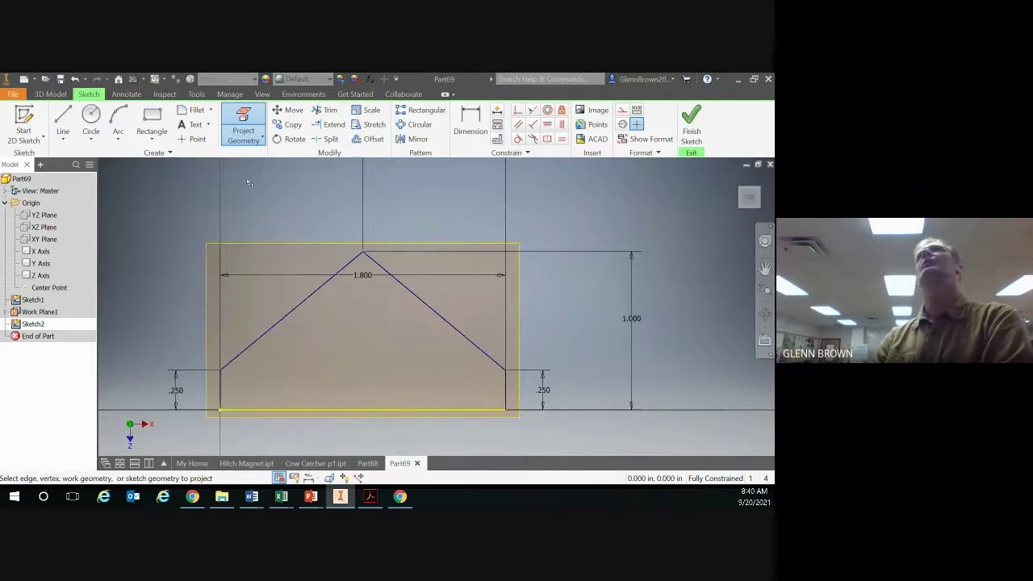
Draw a vertical reference line about 0.188 in long downward from the midpoint of the projected base line
{"action": "left_click", "coordinate": [58, 112]}
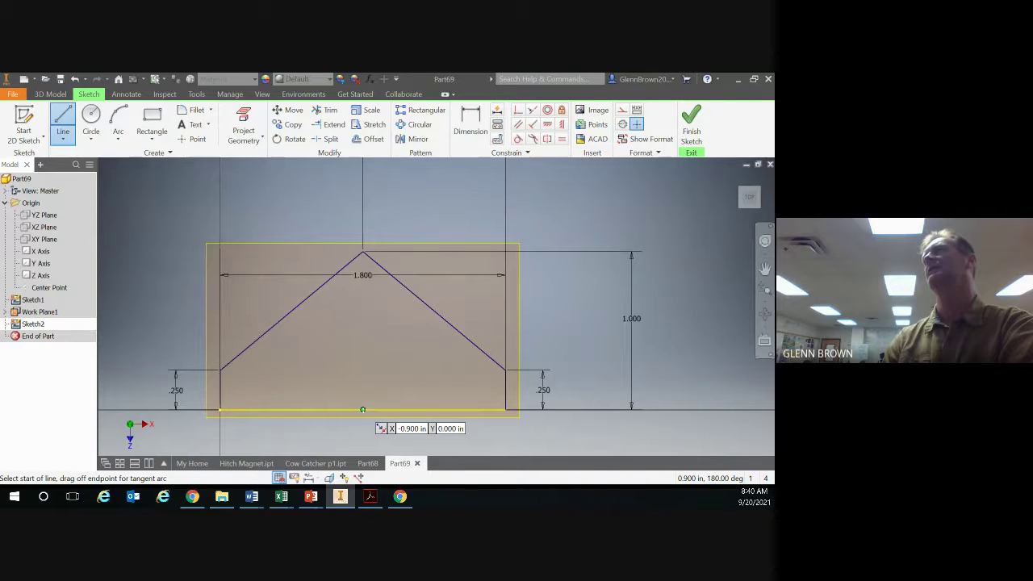
{"action": "left_click", "coordinate": [362, 410]}
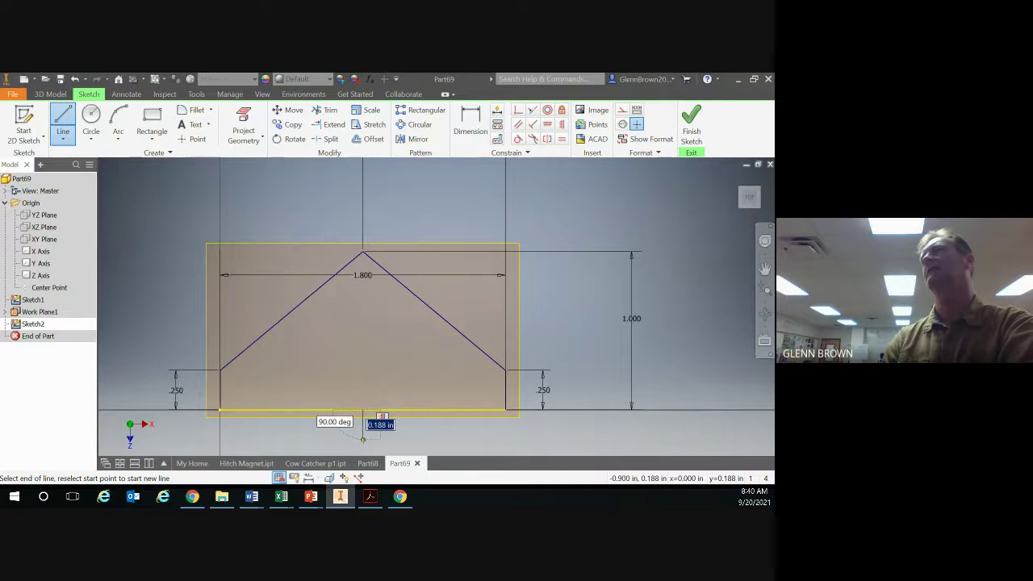
{"action": "left_click", "coordinate": [362, 438]}
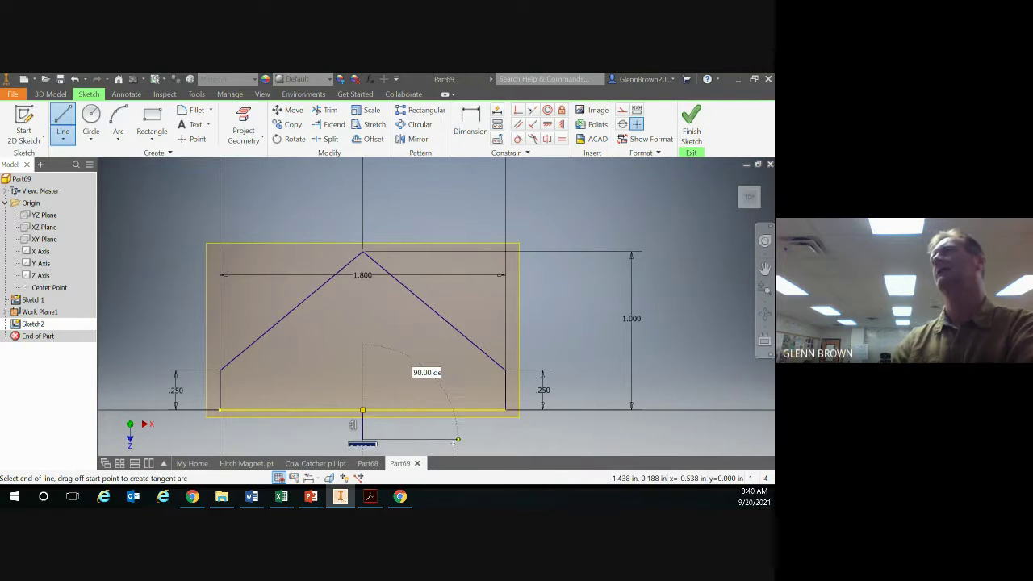
{"action": "right_click", "coordinate": [447, 439]}
{"action": "left_click", "coordinate": [494, 439]}
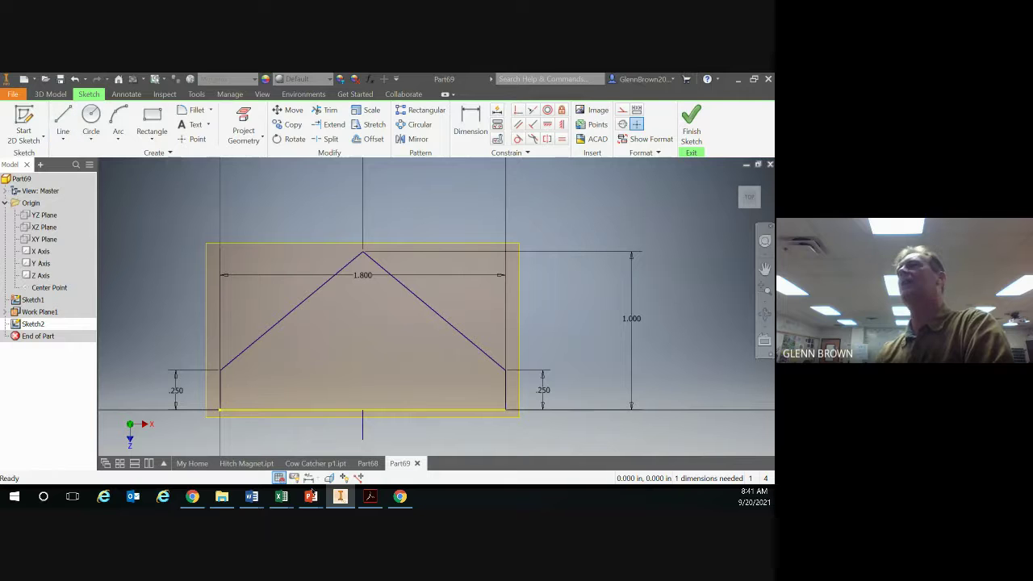
Check the cow catcher plans, then draw a 0.25 in vertical line upward from the projected base line, inside its left end
{"action": "left_click", "coordinate": [369, 496]}
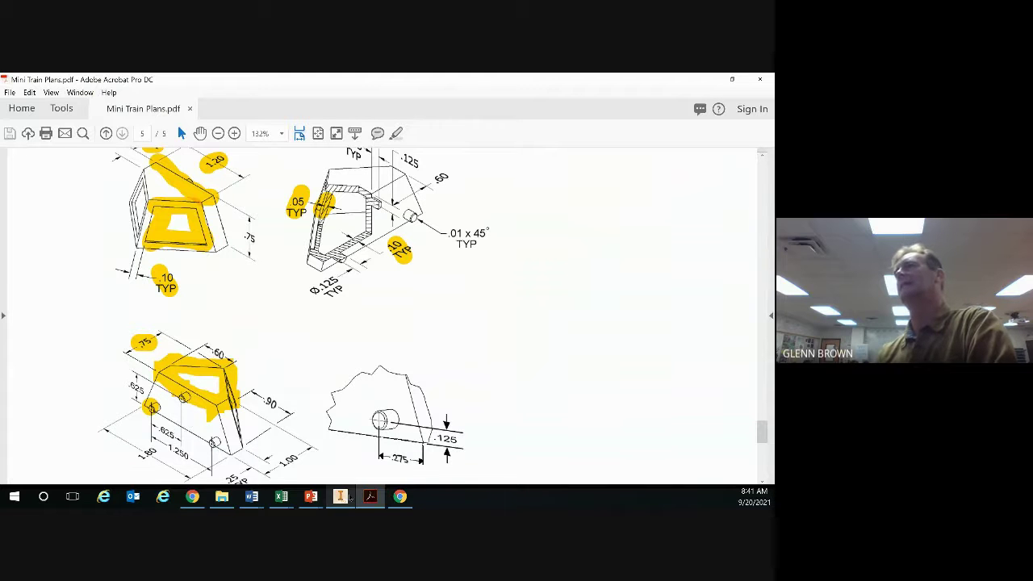
{"action": "left_click", "coordinate": [340, 497]}
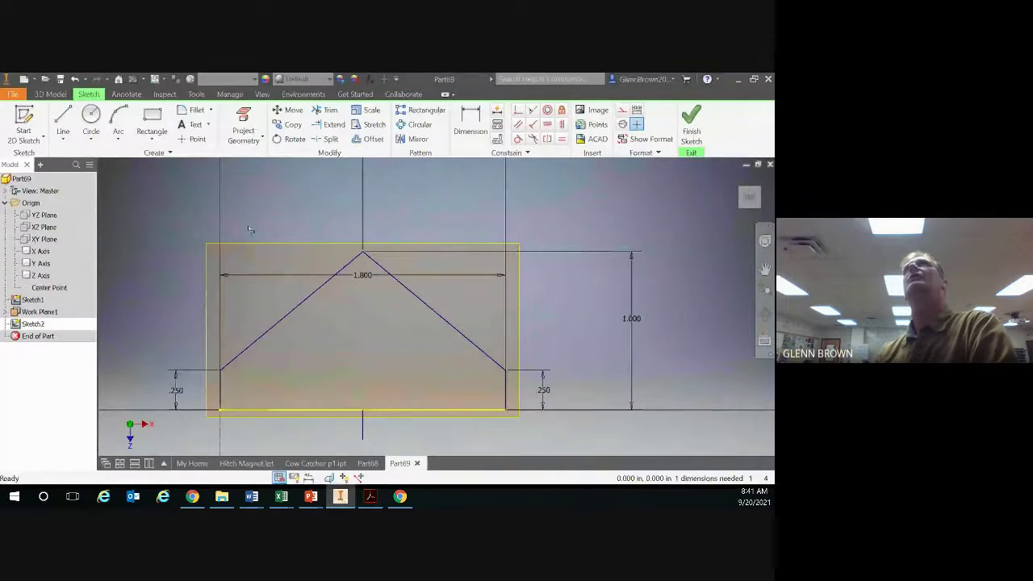
{"action": "left_click", "coordinate": [68, 115]}
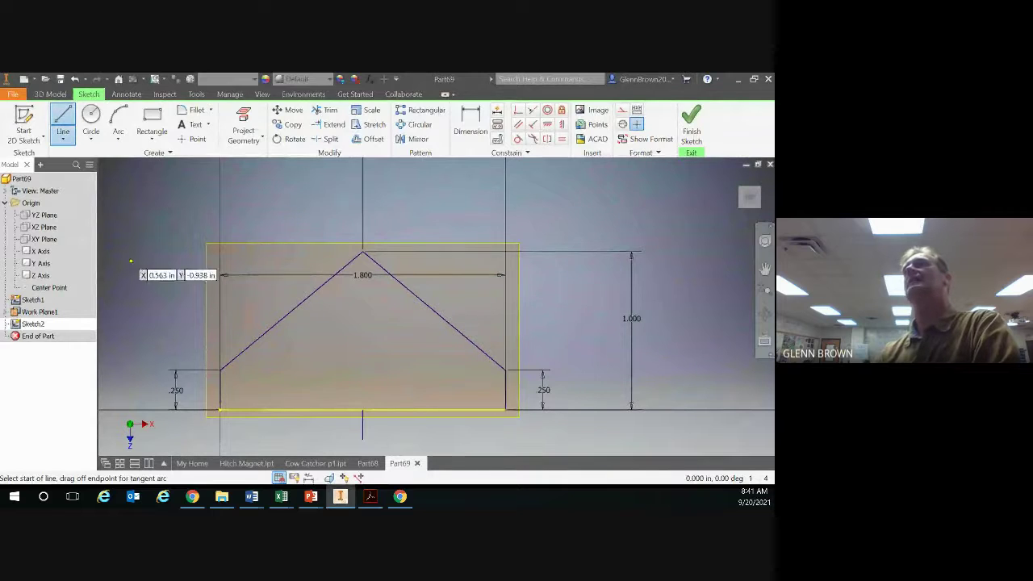
{"action": "left_click", "coordinate": [270, 409]}
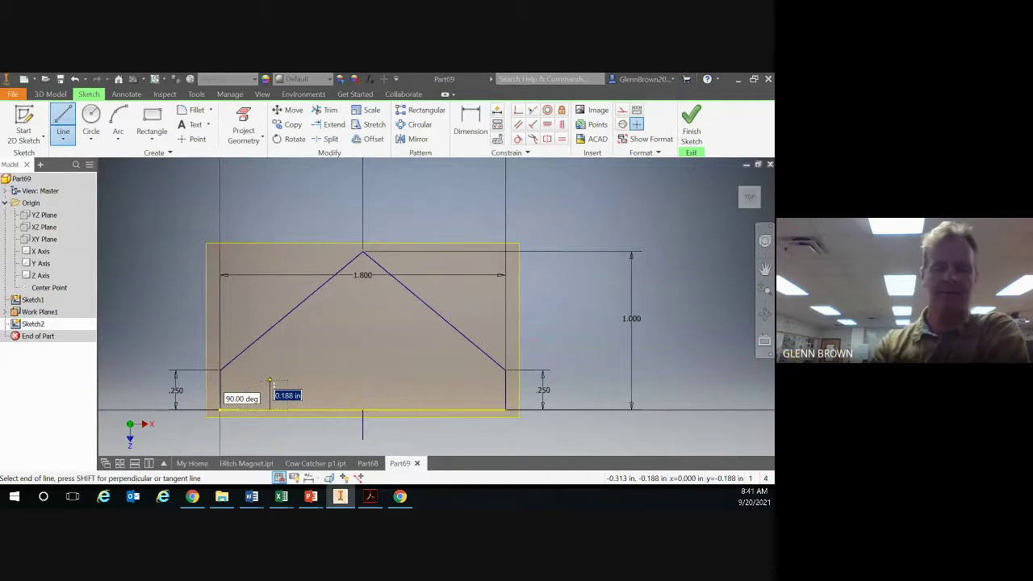
{"action": "type", "text": ".25"}
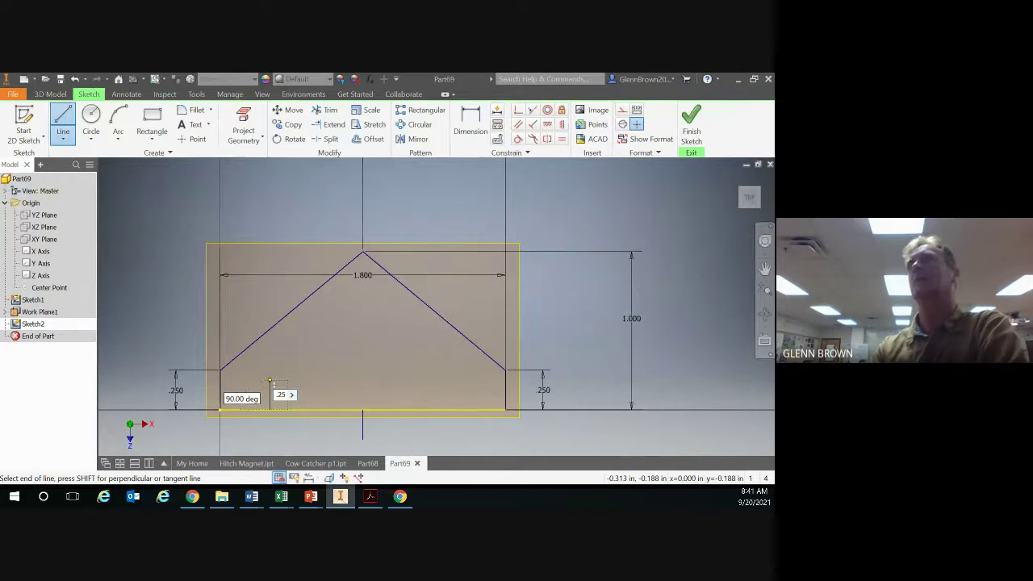
{"action": "key", "text": "Return"}
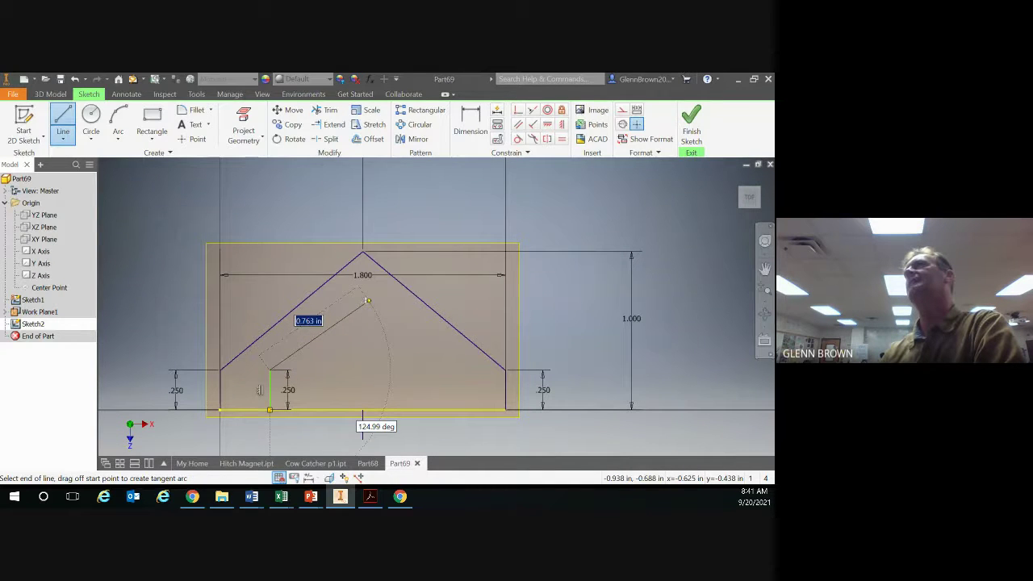
Complete the inner profile with two sloped lines about 0.76 in long meeting at an apex, a right side about 0.25 in tall, and a closing base line
{"action": "left_click", "coordinate": [368, 301]}
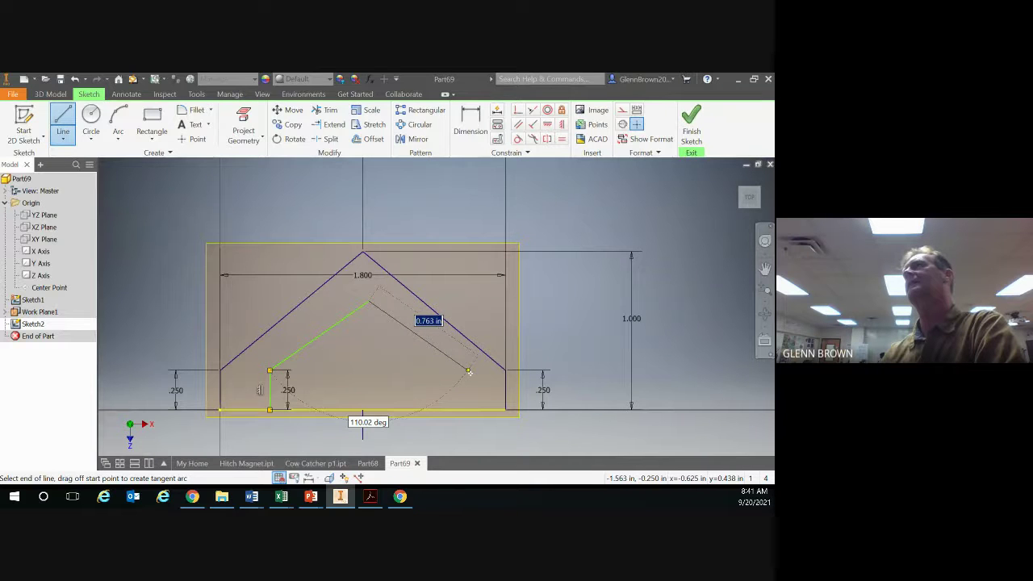
{"action": "left_click", "coordinate": [469, 371]}
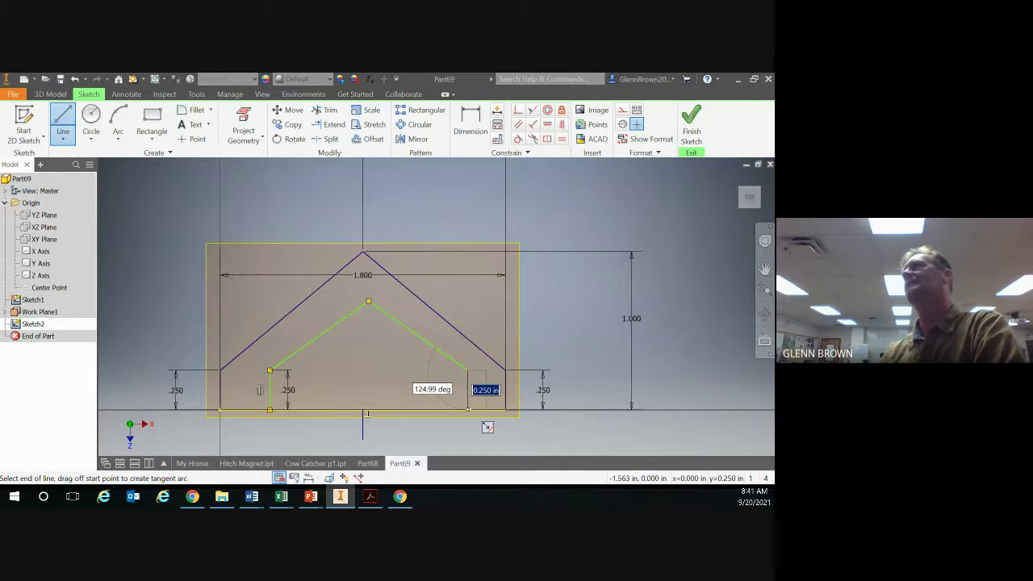
{"action": "left_click", "coordinate": [468, 410]}
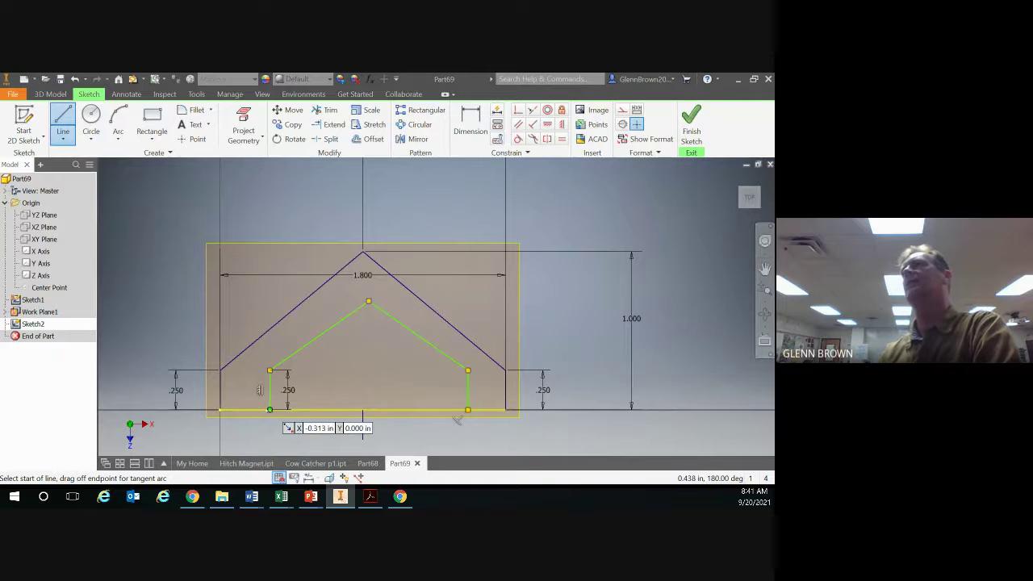
{"action": "left_click", "coordinate": [270, 409]}
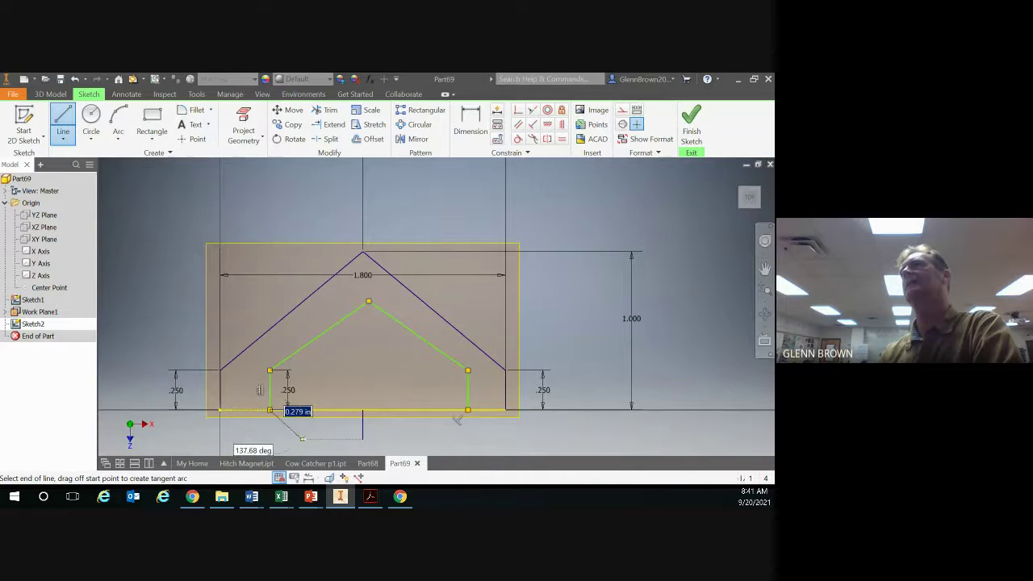
{"action": "key", "text": "Return"}
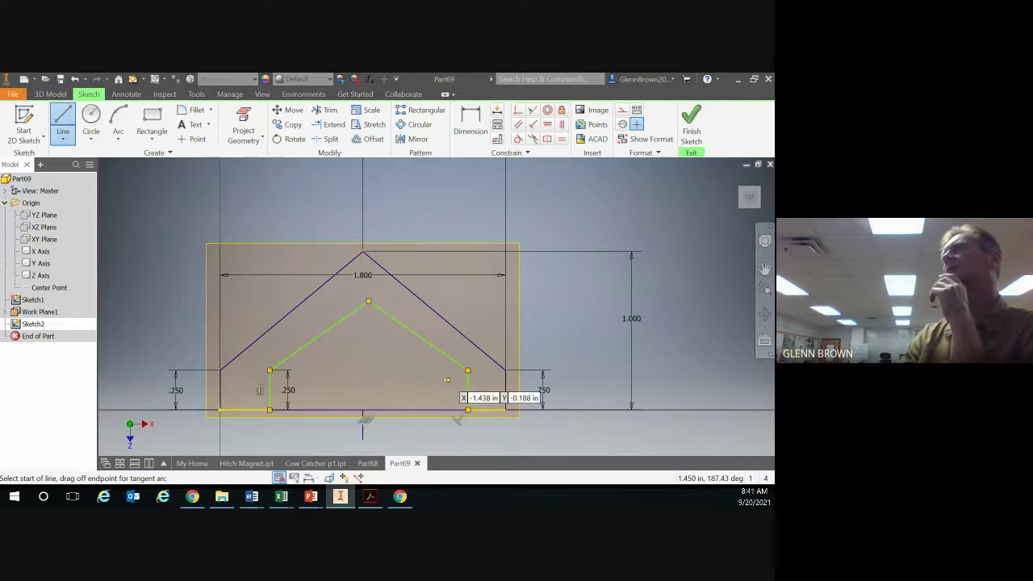
Dimension the inner profile's right side as 0.25 in from the base line to its upper corner
{"action": "left_click", "coordinate": [468, 125]}
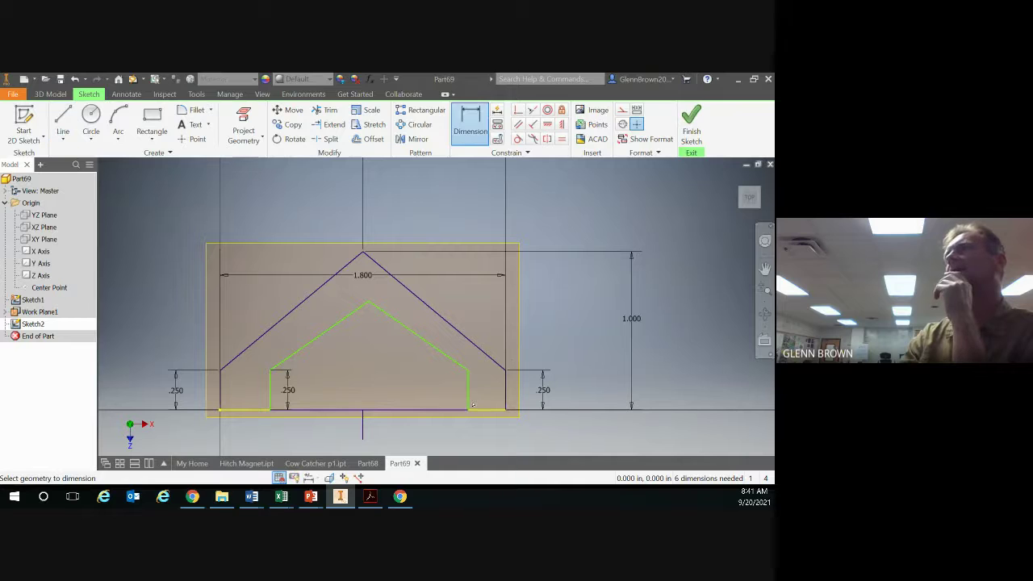
{"action": "left_click", "coordinate": [462, 410]}
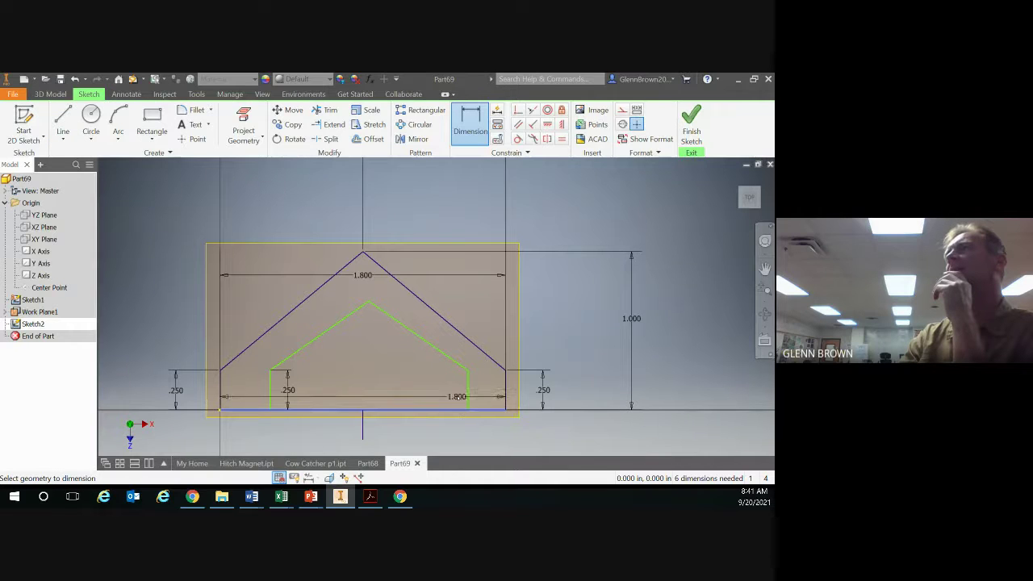
{"action": "left_click", "coordinate": [467, 371]}
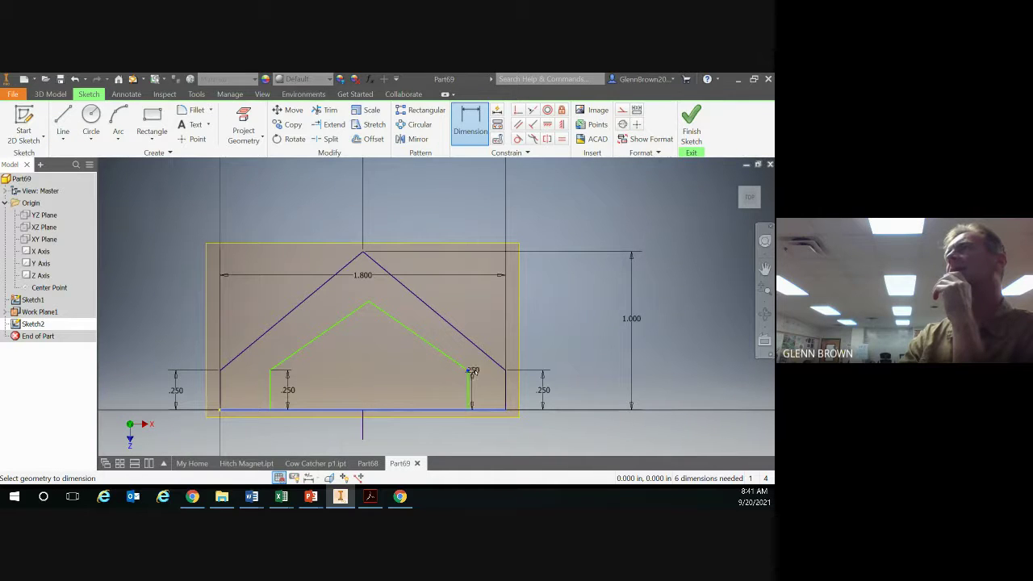
{"action": "left_click", "coordinate": [493, 390]}
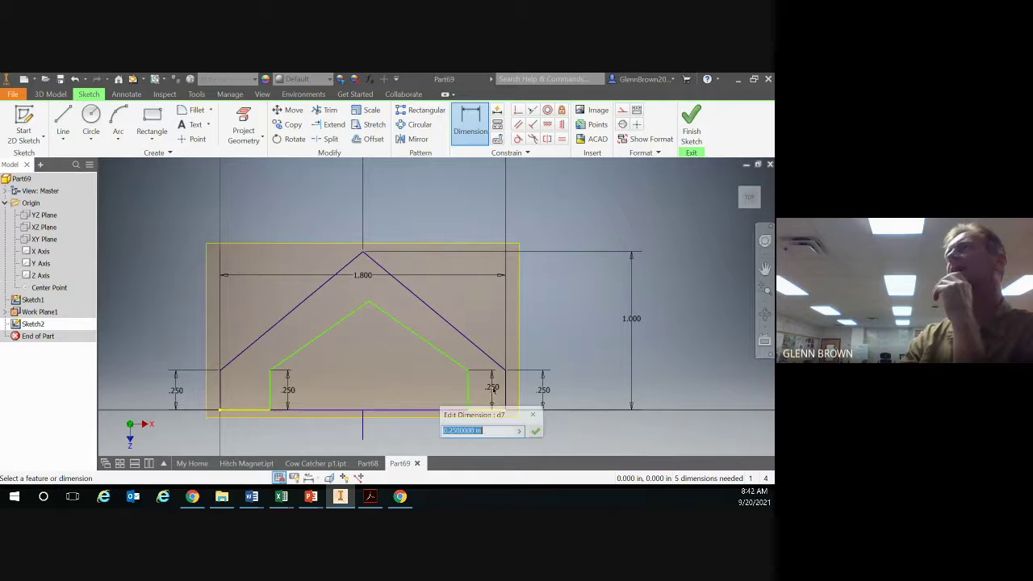
{"action": "left_click", "coordinate": [536, 433]}
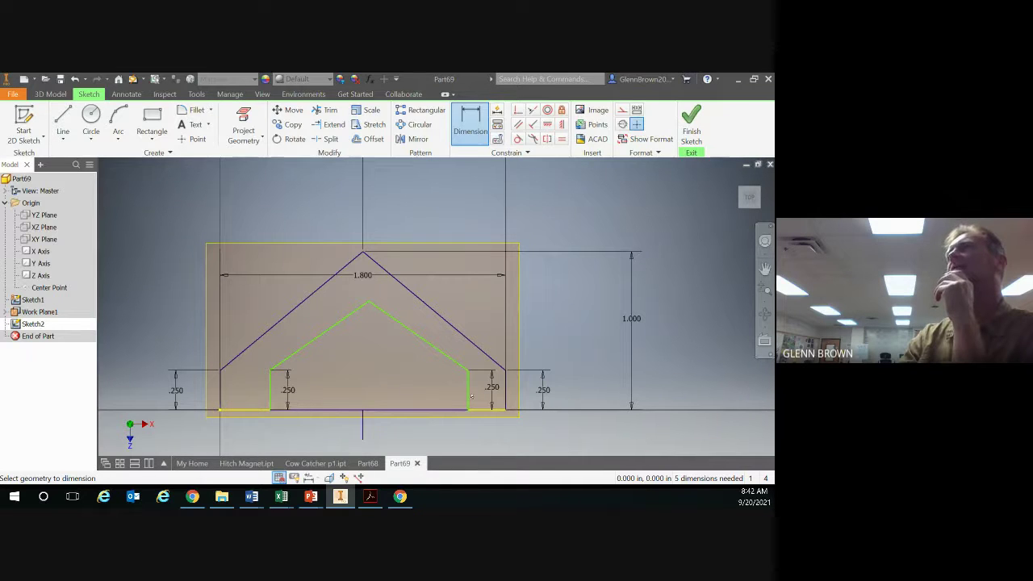
Dimension the inner profile's width between its two vertical sides as 1.2 in, checking the plans
{"action": "left_click", "coordinate": [271, 391]}
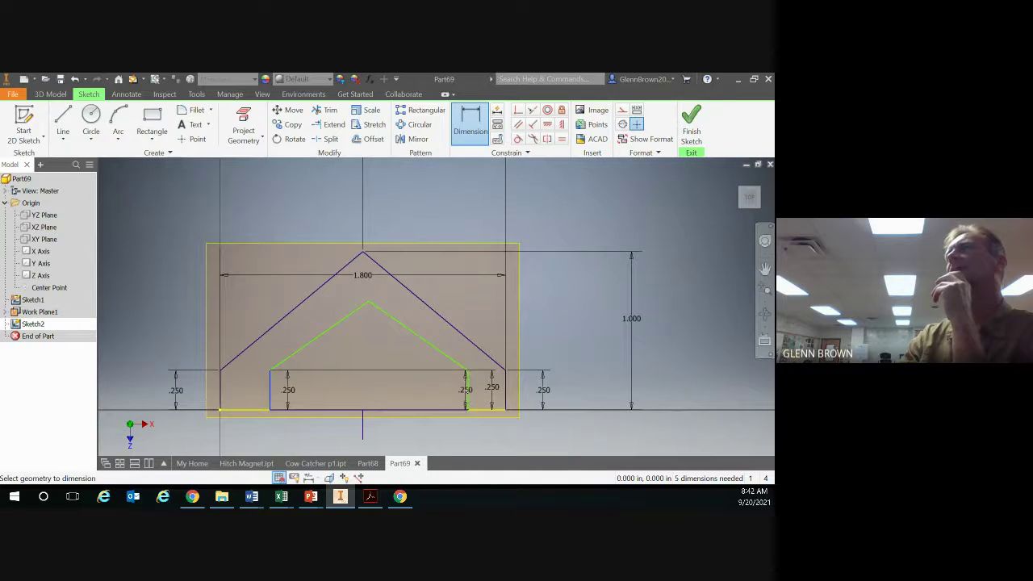
{"action": "left_click", "coordinate": [469, 389]}
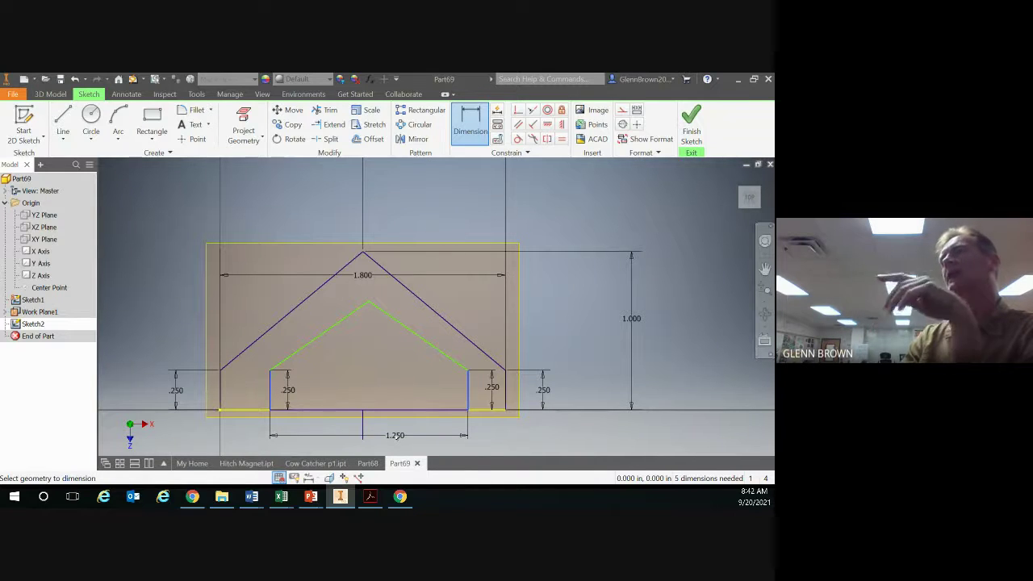
{"action": "left_click", "coordinate": [371, 497]}
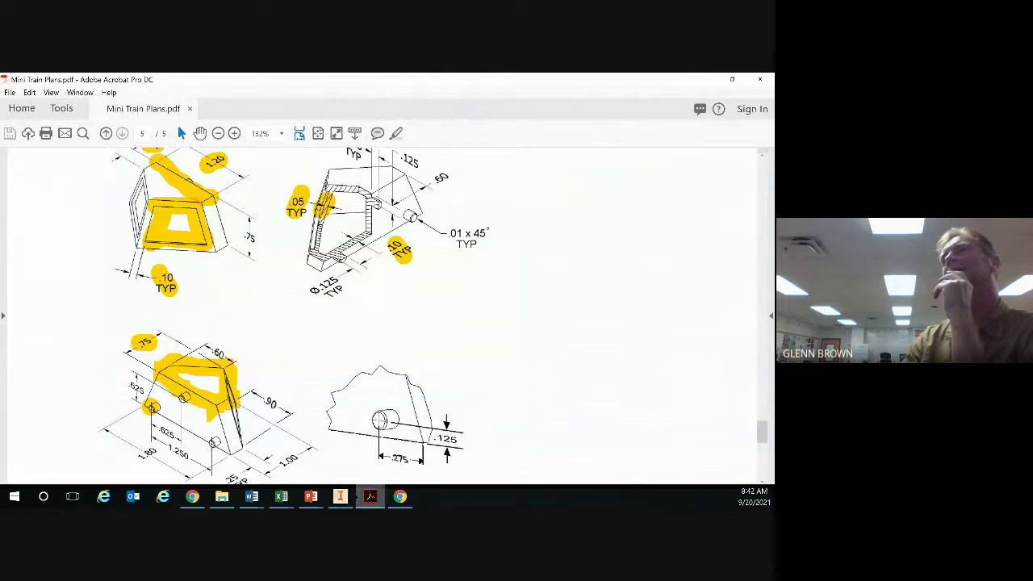
{"action": "left_click", "coordinate": [340, 496]}
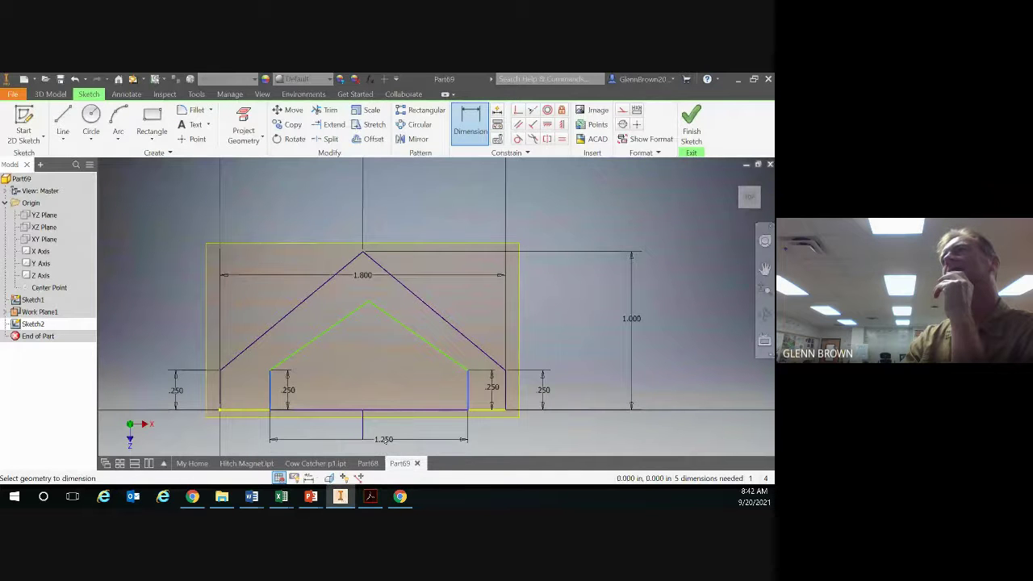
{"action": "left_click", "coordinate": [386, 438]}
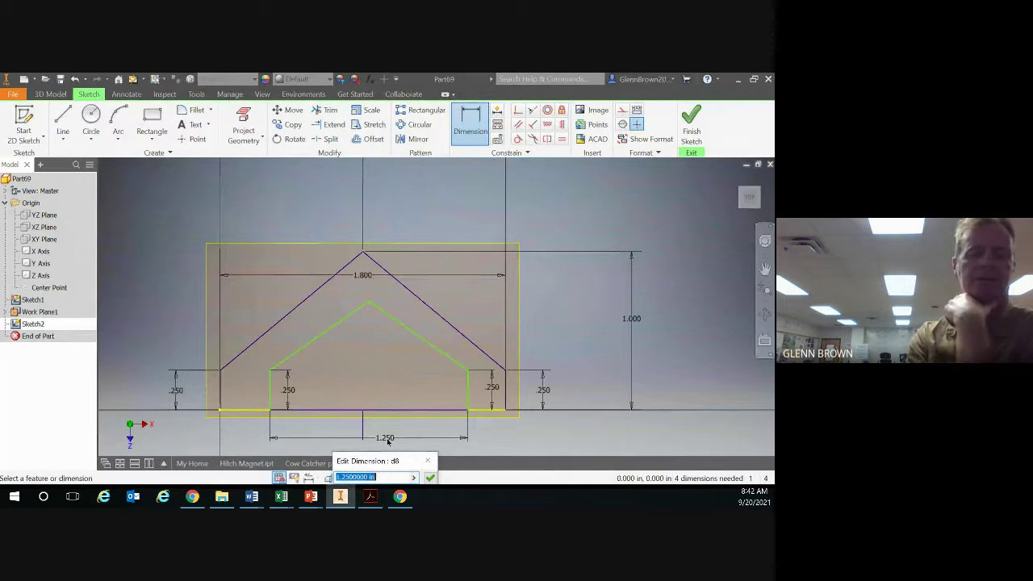
{"action": "type", "text": "1.2"}
{"action": "key", "text": "Return"}
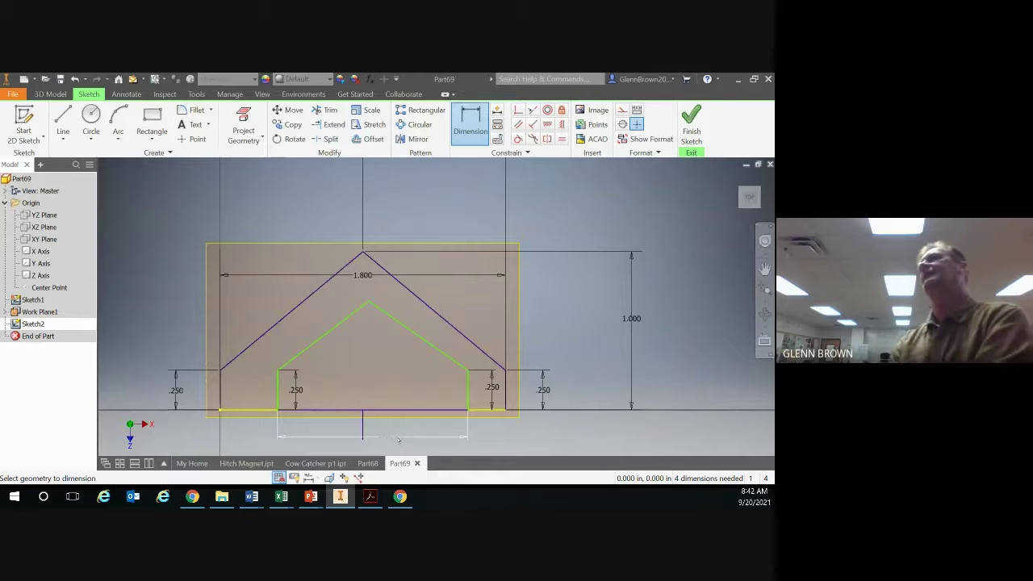
{"action": "left_click", "coordinate": [397, 437]}
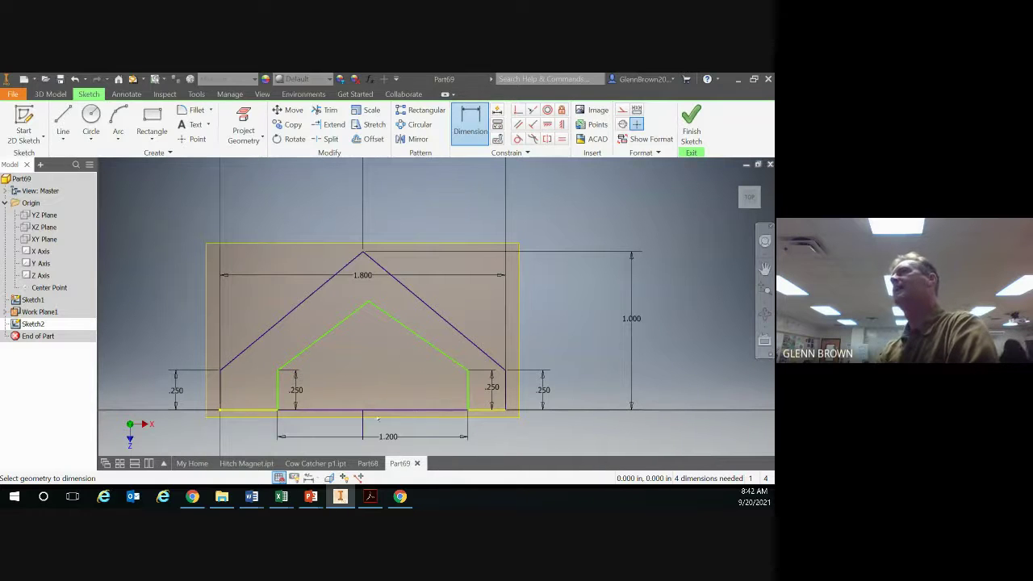
Dimension the distance from the vertical reference line to the inner profile's right side as 0.6 in
{"action": "left_click", "coordinate": [329, 397]}
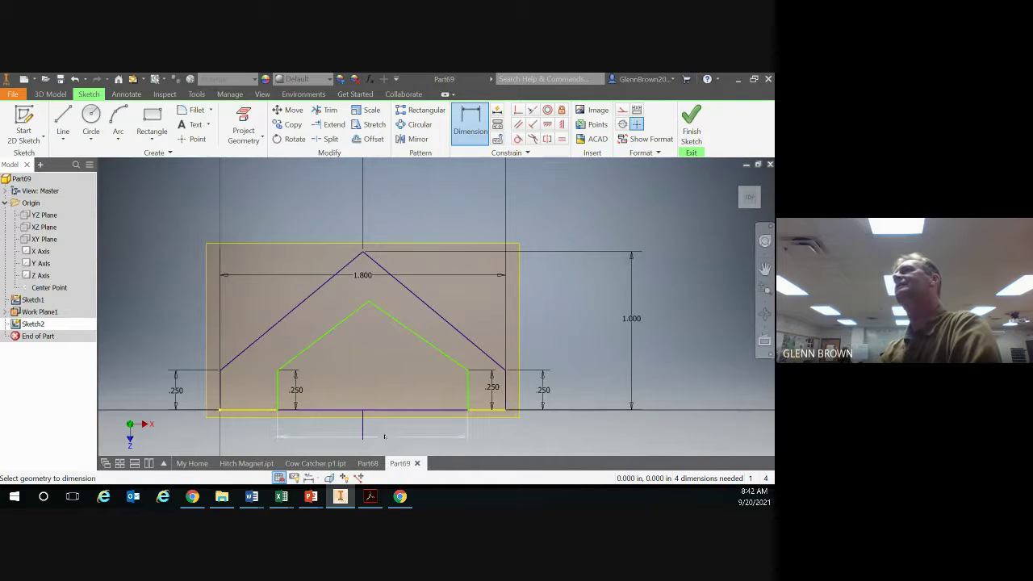
{"action": "left_click", "coordinate": [364, 426]}
{"action": "left_click", "coordinate": [468, 393]}
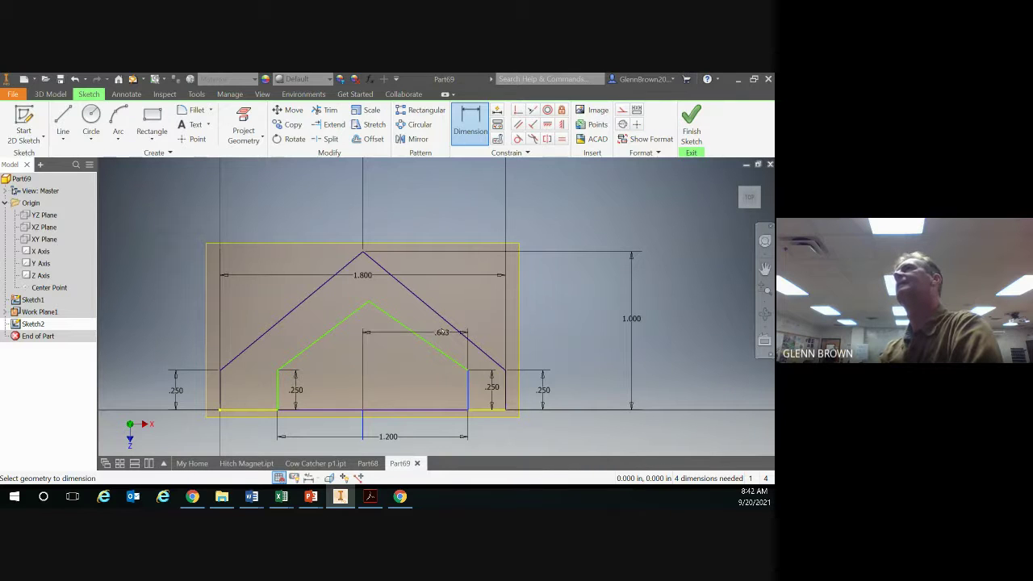
{"action": "left_click", "coordinate": [417, 207]}
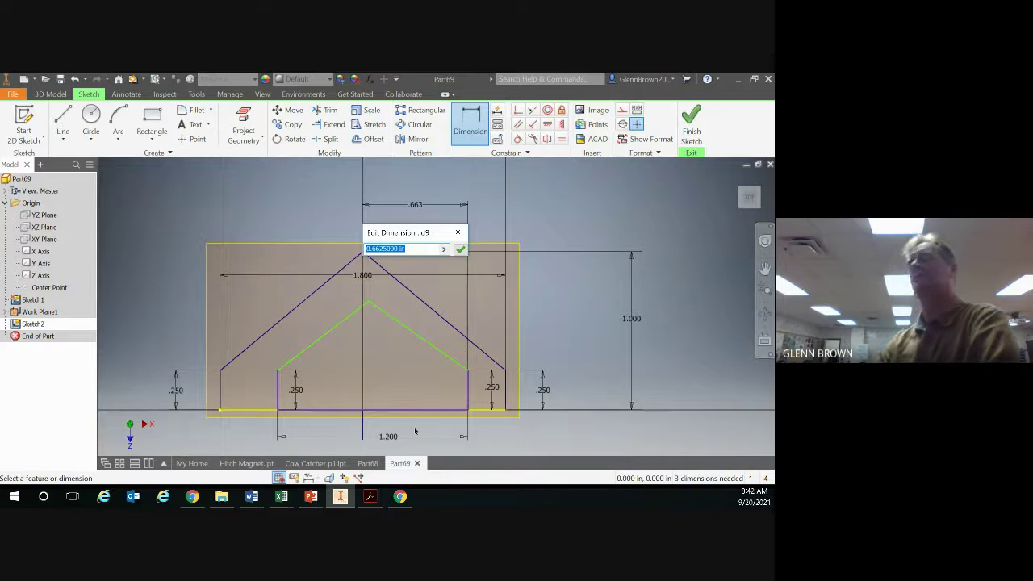
{"action": "key", "text": "BackSpace"}
{"action": "type", "text": ".6"}
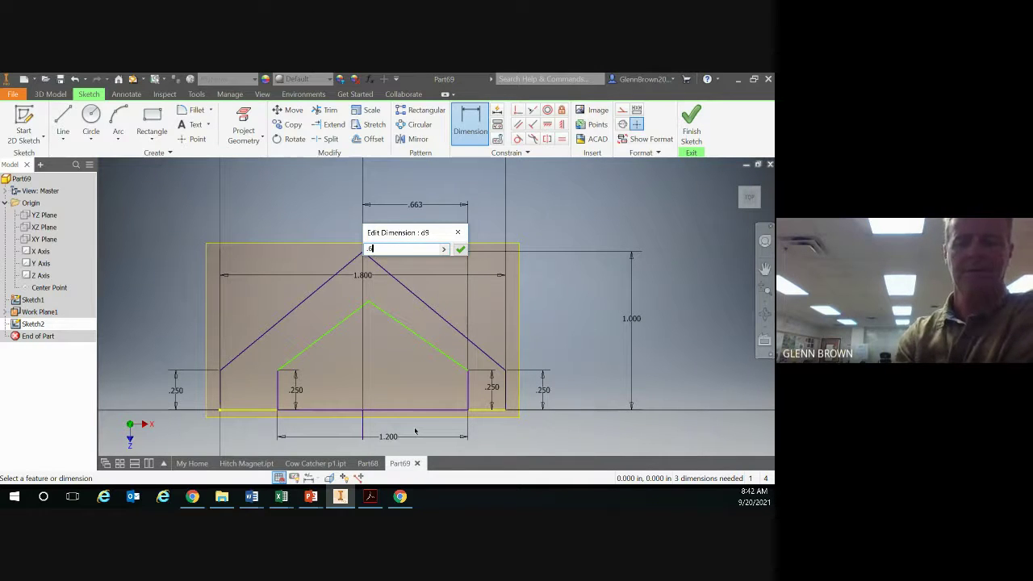
{"action": "key", "text": "Return"}
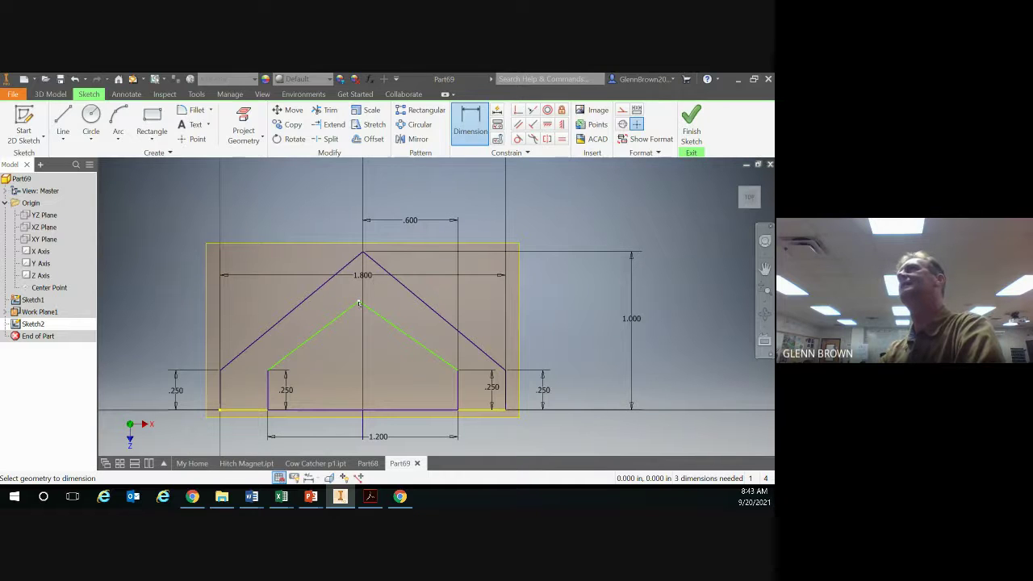
Dimension the horizontal distance from the inner profile's apex to its right side as 0.6 in
{"action": "left_click", "coordinate": [457, 390]}
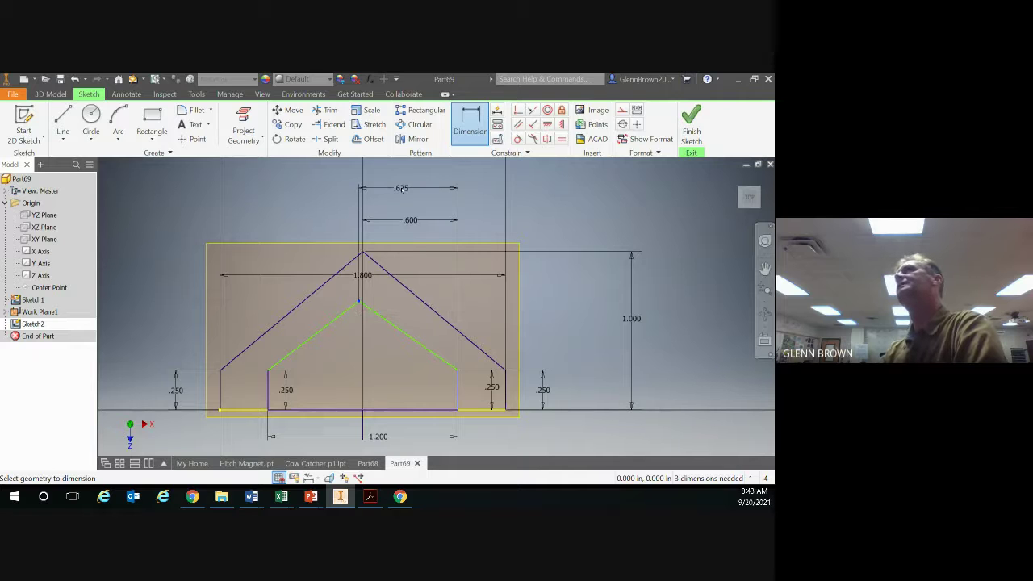
{"action": "left_click", "coordinate": [402, 189]}
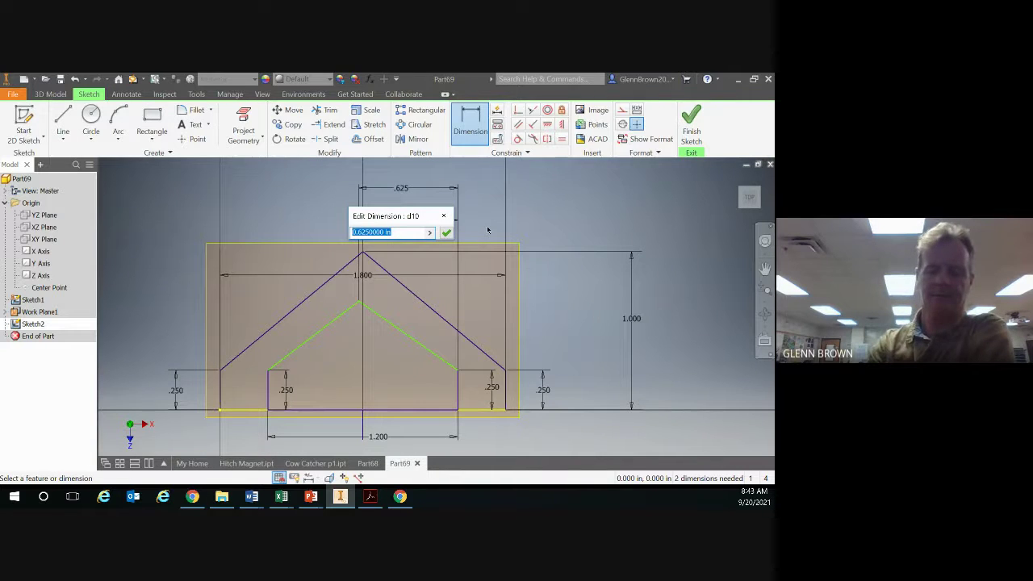
{"action": "key", "text": "BackSpace"}
{"action": "type", "text": ".6"}
{"action": "key", "text": "Return"}
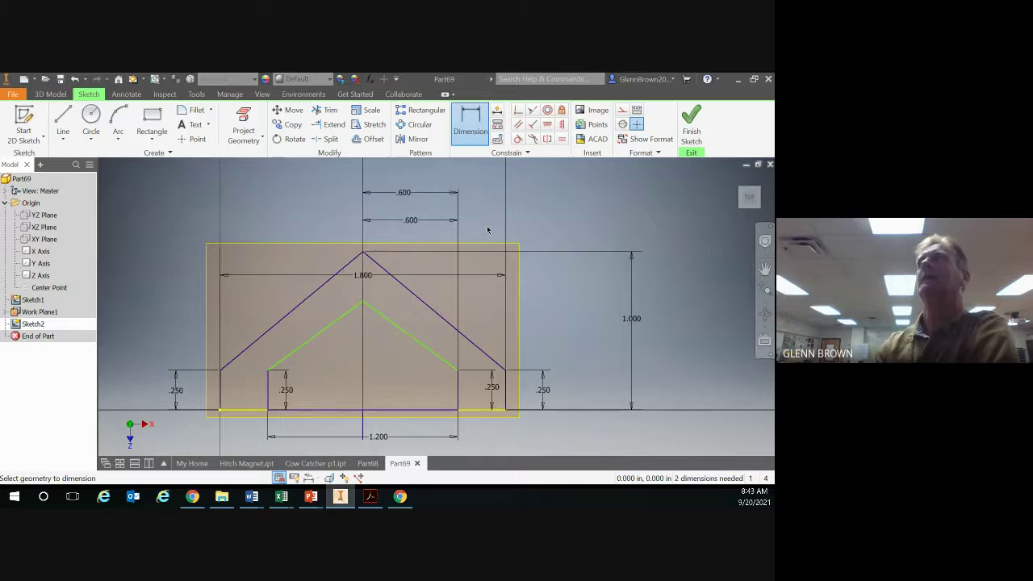
Dimension the inner profile's height from the base line to its apex as 0.75 in, checking the plans, and finish the sketch
{"action": "left_click", "coordinate": [396, 412]}
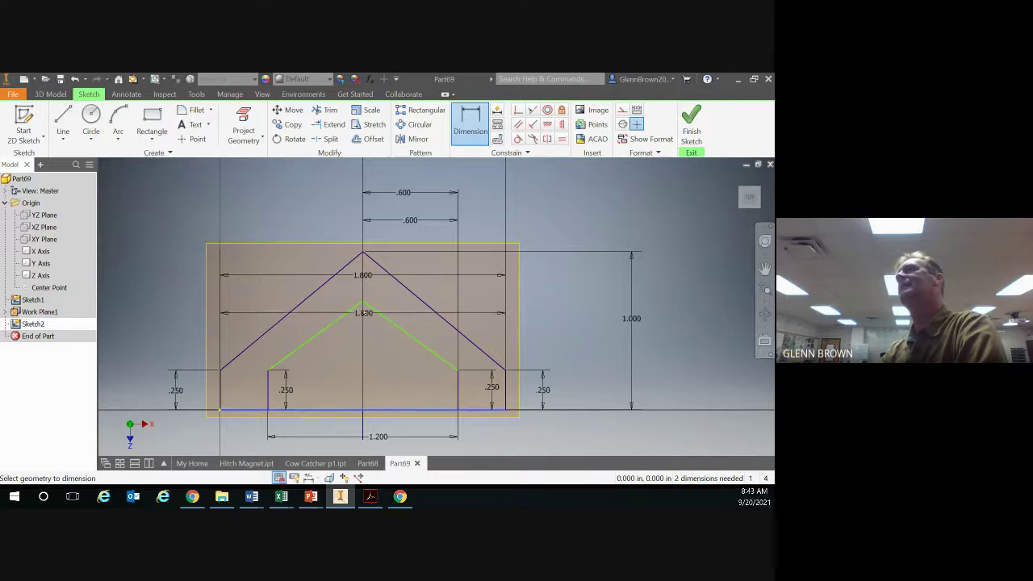
{"action": "left_click", "coordinate": [363, 303]}
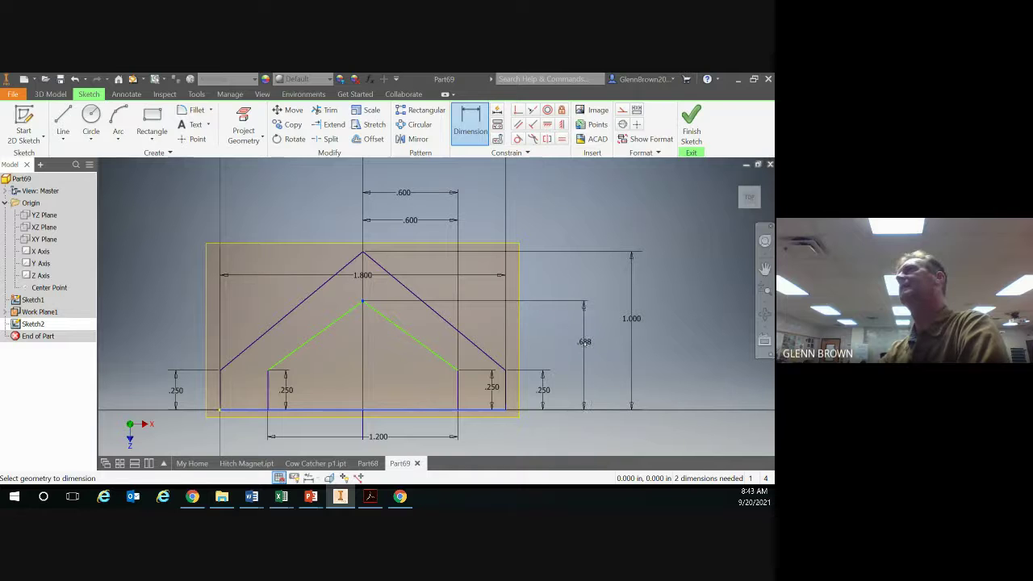
{"action": "left_click", "coordinate": [583, 339]}
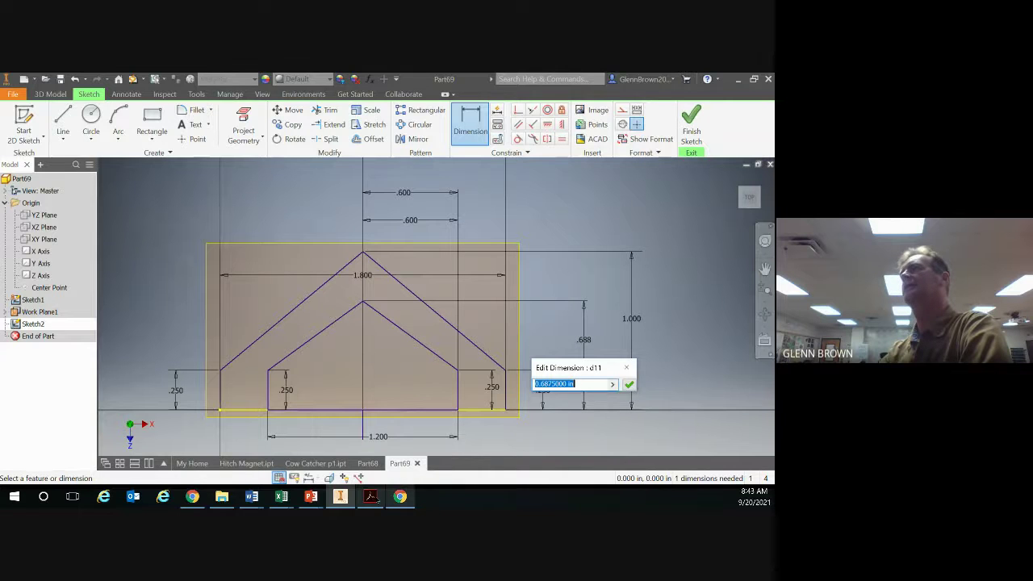
{"action": "left_click", "coordinate": [370, 496]}
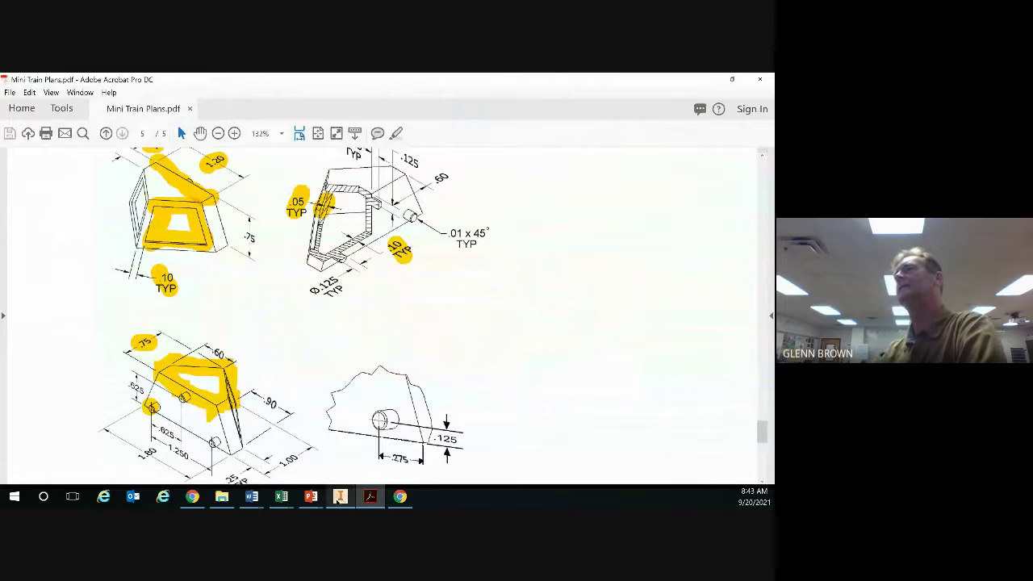
{"action": "left_click", "coordinate": [340, 496]}
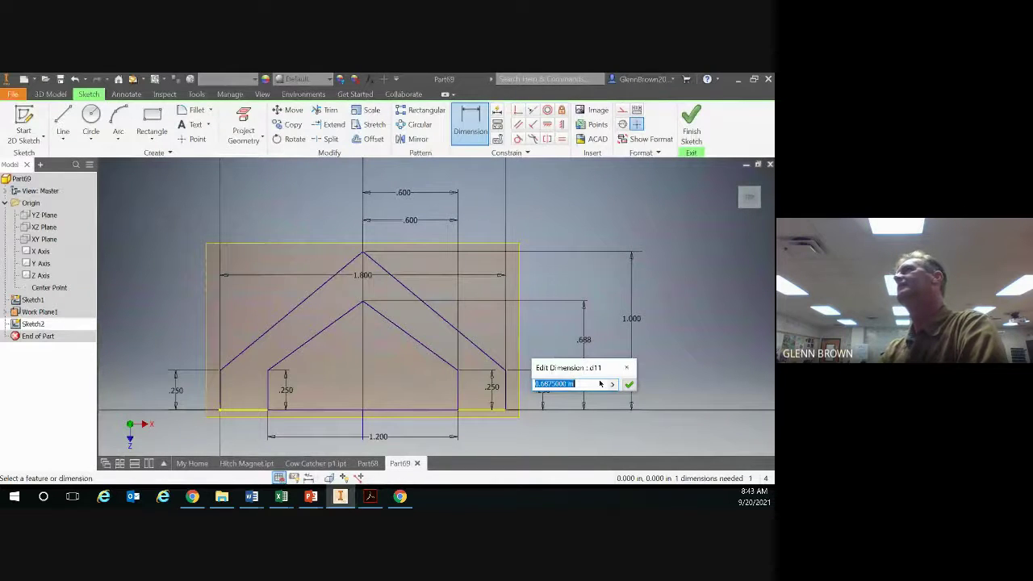
{"action": "key", "text": "BackSpace"}
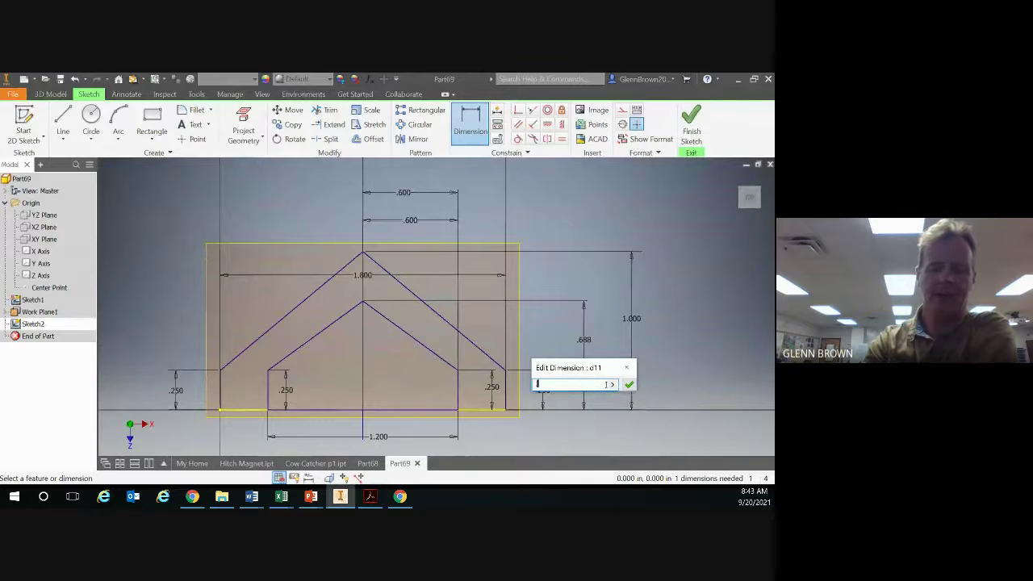
{"action": "type", "text": ".75"}
{"action": "key", "text": "Return"}
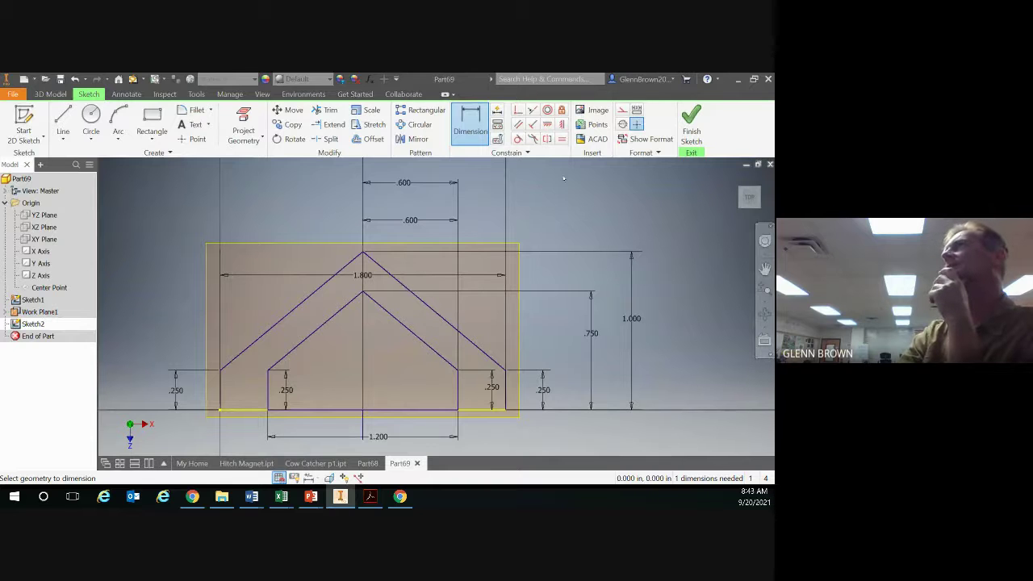
{"action": "left_click", "coordinate": [735, 179]}
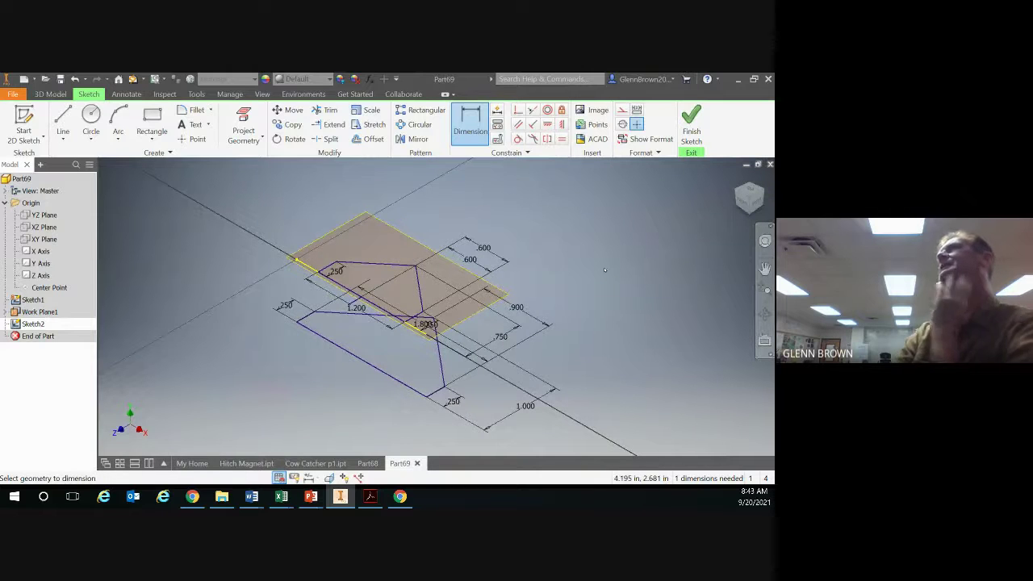
{"action": "left_click", "coordinate": [686, 121]}
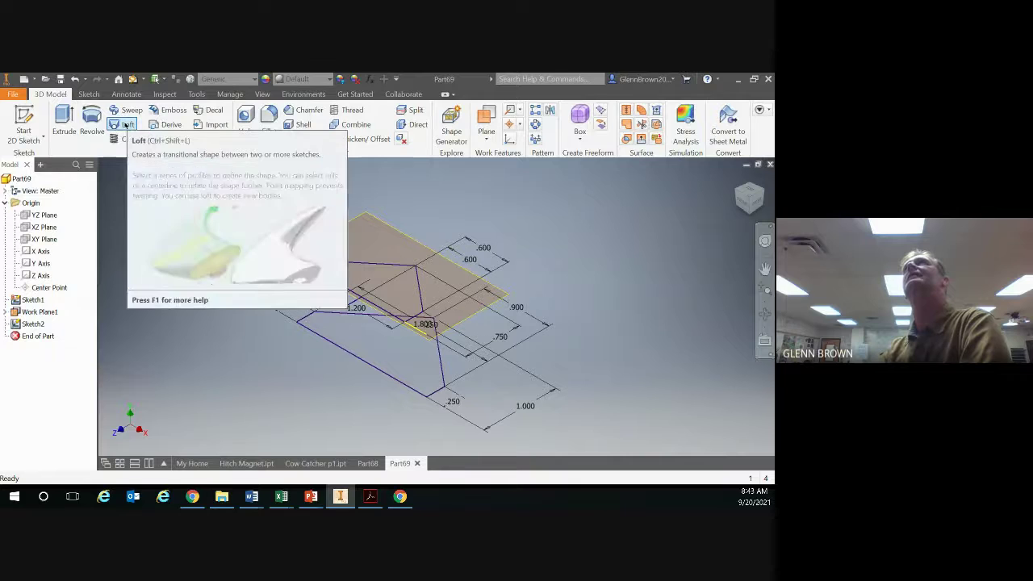
Loft a solid from the larger base profile to the smaller upper profile and hide the offset work plane
{"action": "left_click", "coordinate": [125, 125]}
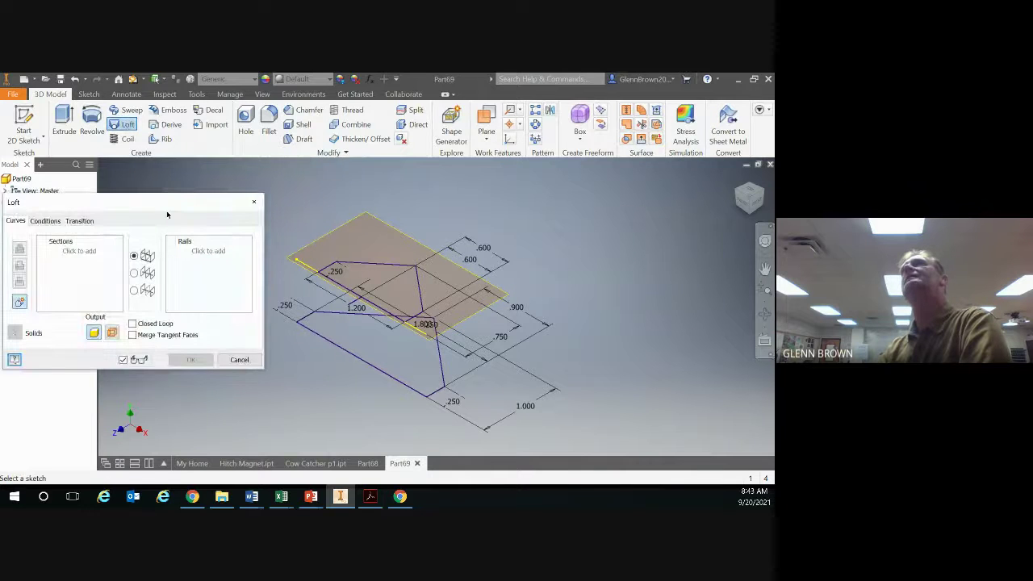
{"action": "left_click", "coordinate": [362, 364]}
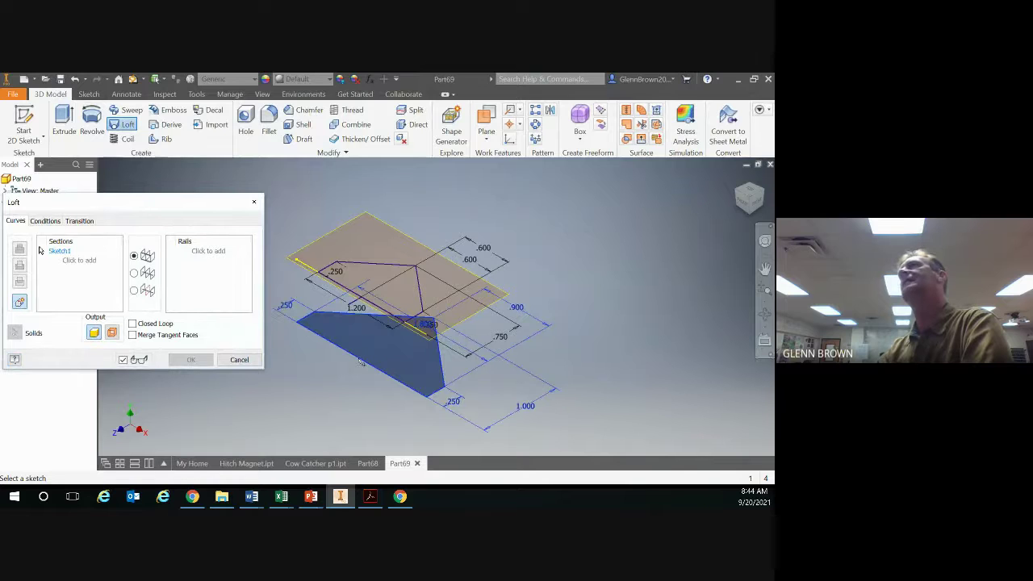
{"action": "left_click", "coordinate": [345, 289]}
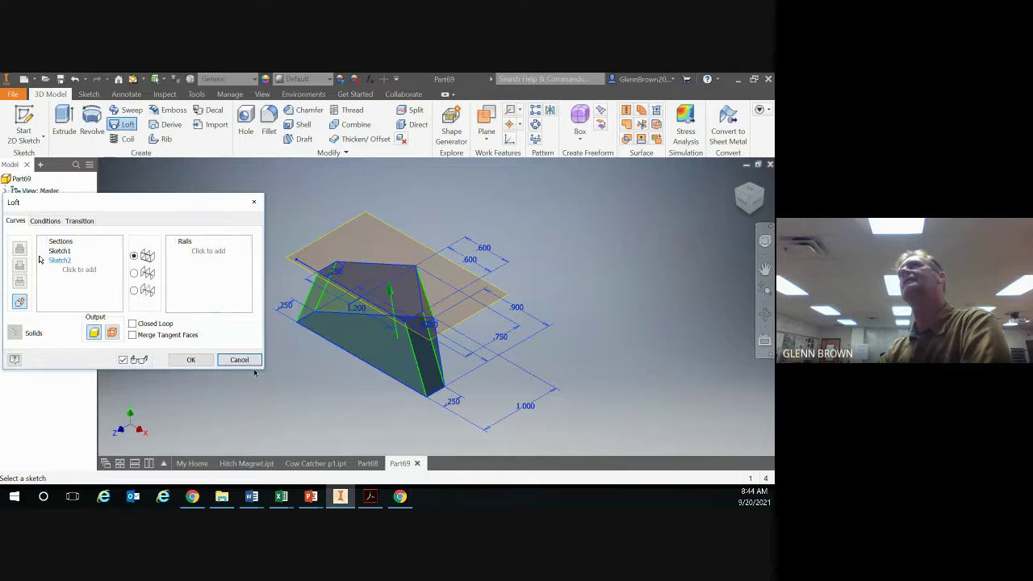
{"action": "left_click", "coordinate": [190, 360]}
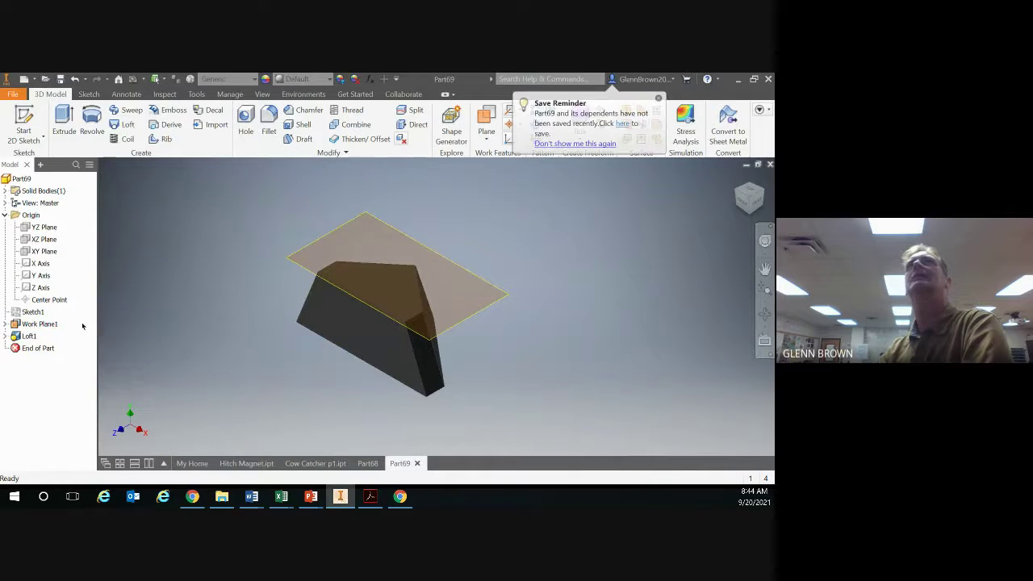
{"action": "right_click", "coordinate": [45, 324]}
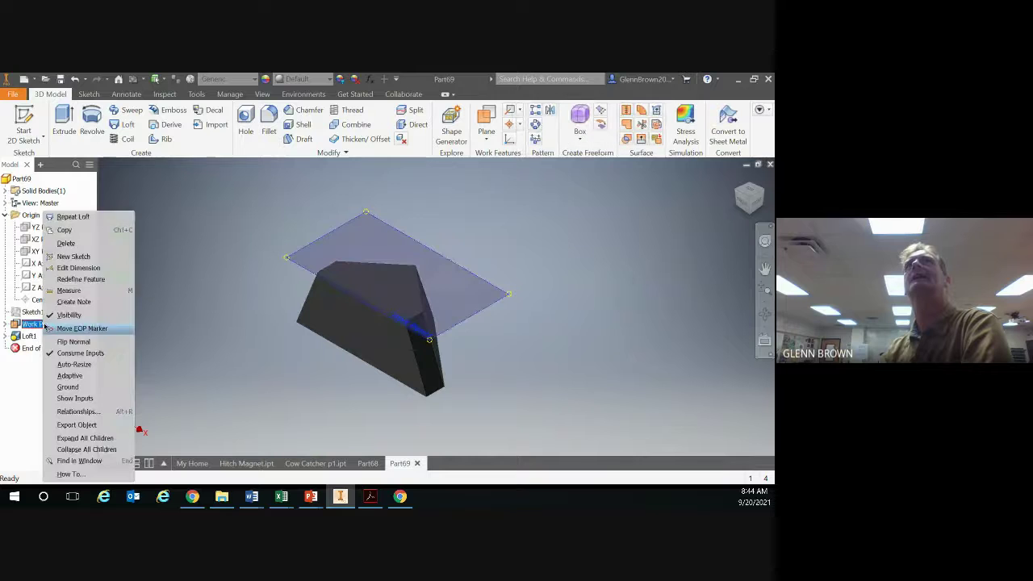
{"action": "left_click", "coordinate": [69, 315]}
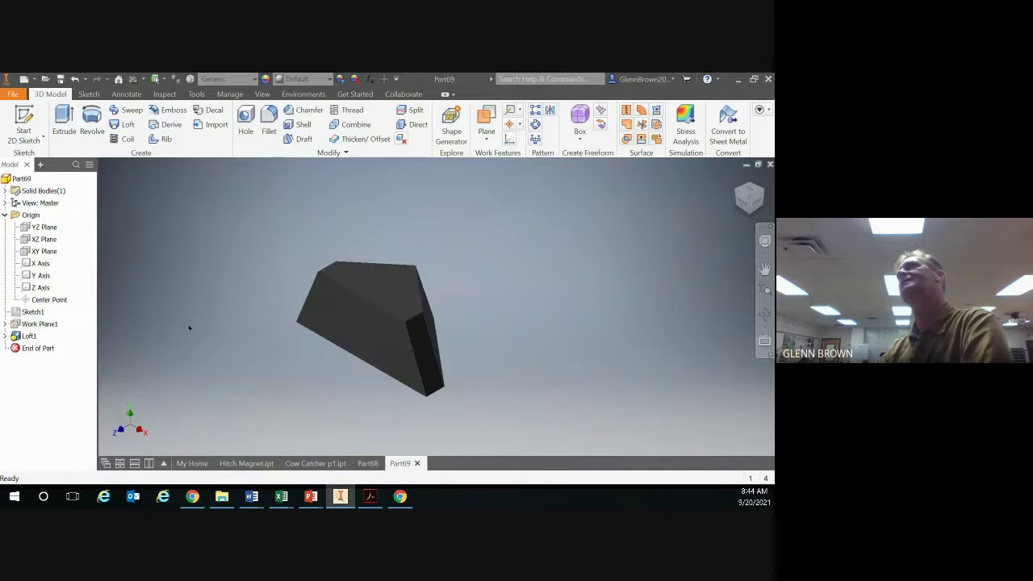